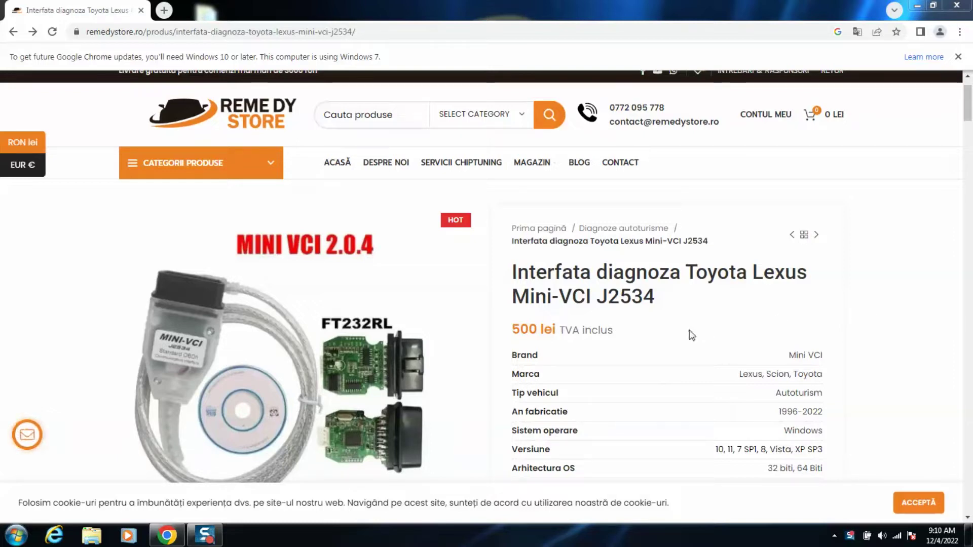
Review the Mini-VCI J2534 product page, covering the specifications and the description of the firmware 1.4.1 device
{"action": "scroll", "coordinate": [860, 311], "scroll_direction": "down", "scroll_amount": 3}
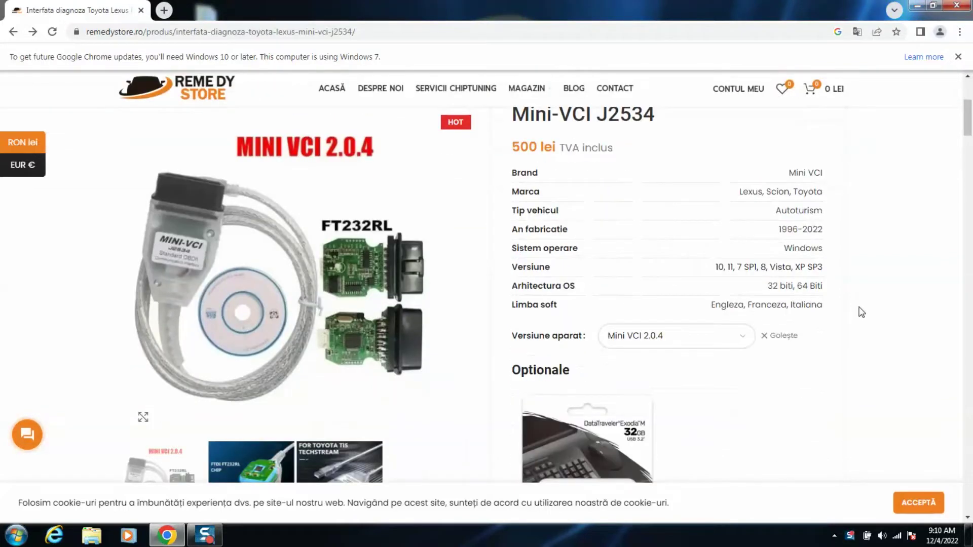
{"action": "scroll", "coordinate": [811, 294], "scroll_direction": "up", "scroll_amount": 1}
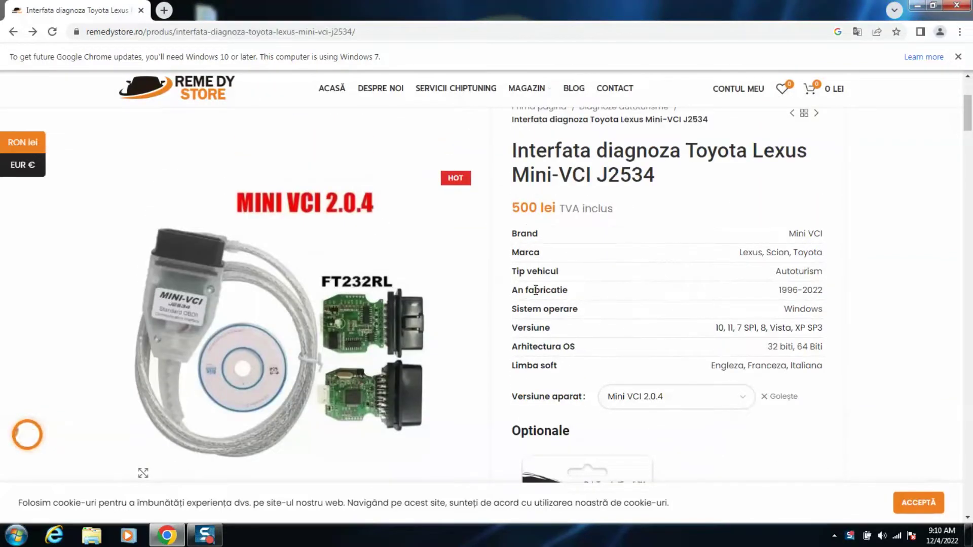
{"action": "scroll", "coordinate": [543, 288], "scroll_direction": "down", "scroll_amount": 10}
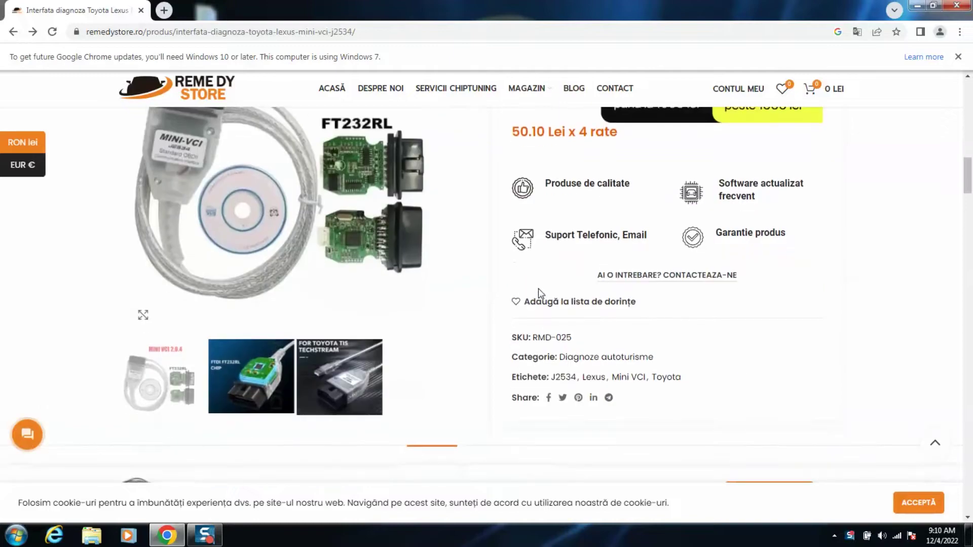
{"action": "scroll", "coordinate": [537, 291], "scroll_direction": "down", "scroll_amount": 15}
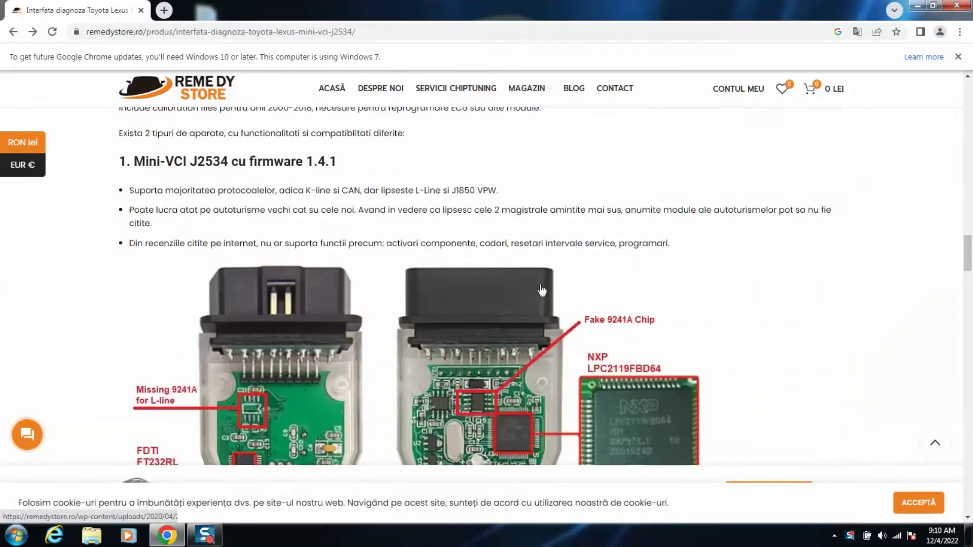
{"action": "scroll", "coordinate": [527, 284], "scroll_direction": "up", "scroll_amount": 1}
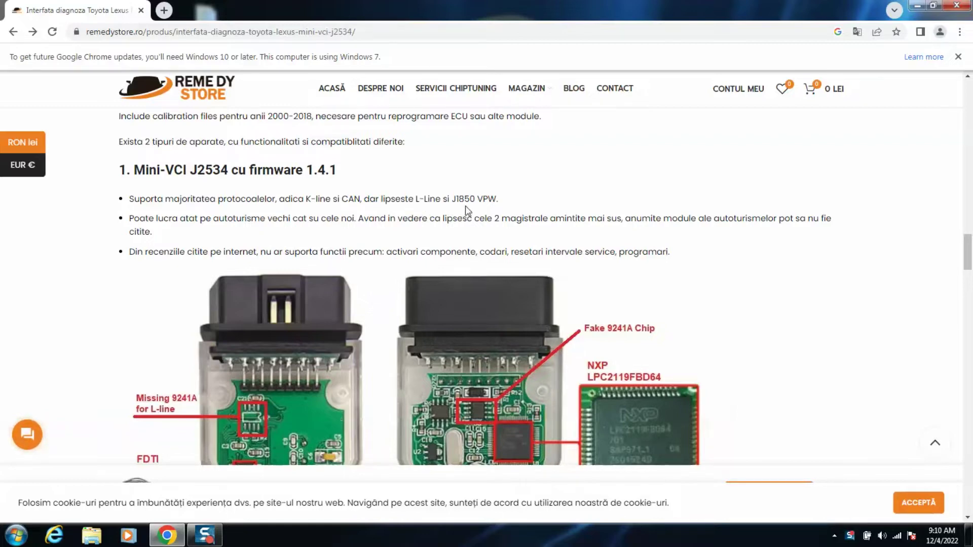
{"action": "scroll", "coordinate": [494, 204], "scroll_direction": "down", "scroll_amount": 3}
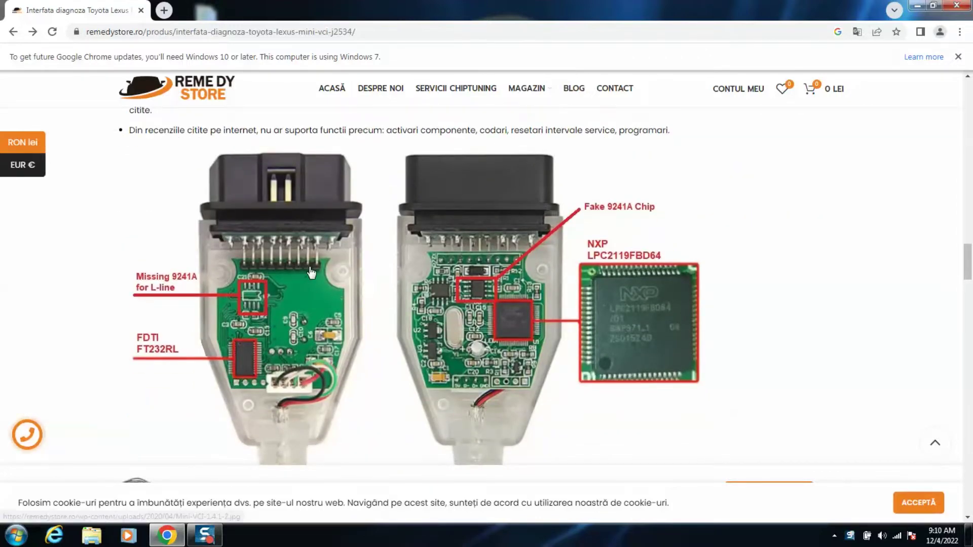
{"action": "scroll", "coordinate": [310, 274], "scroll_direction": "up", "scroll_amount": 3}
{"action": "scroll", "coordinate": [313, 265], "scroll_direction": "down", "scroll_amount": 2}
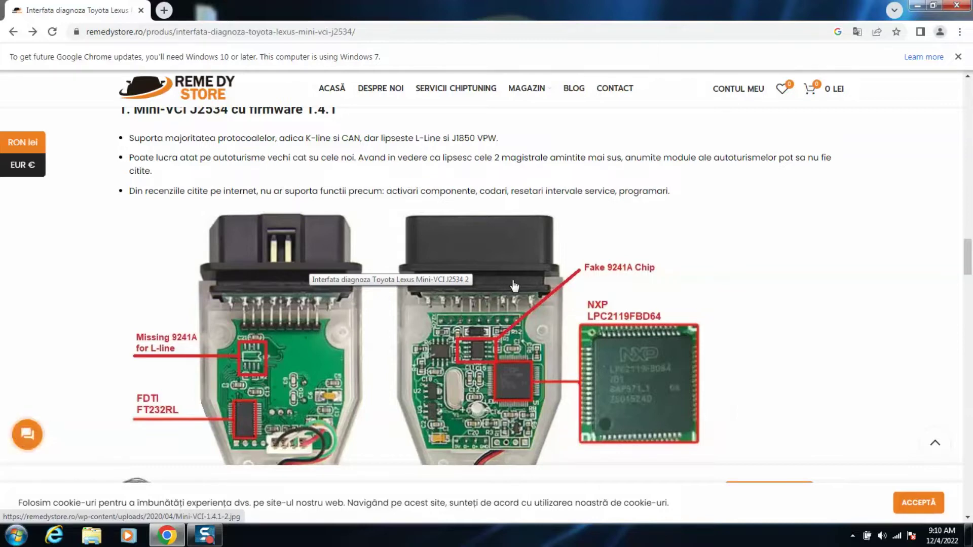
{"action": "scroll", "coordinate": [514, 286], "scroll_direction": "up", "scroll_amount": 1}
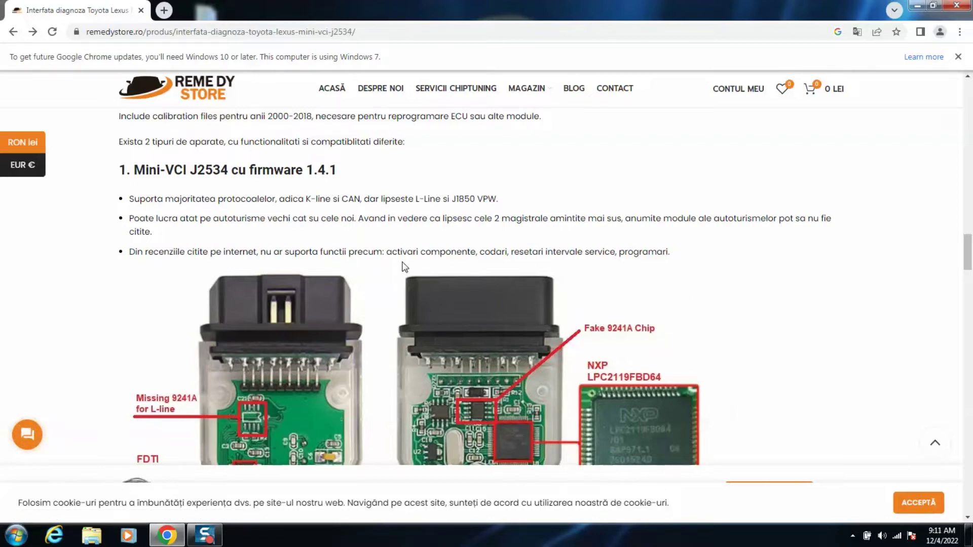
{"action": "scroll", "coordinate": [404, 267], "scroll_direction": "down", "scroll_amount": 10}
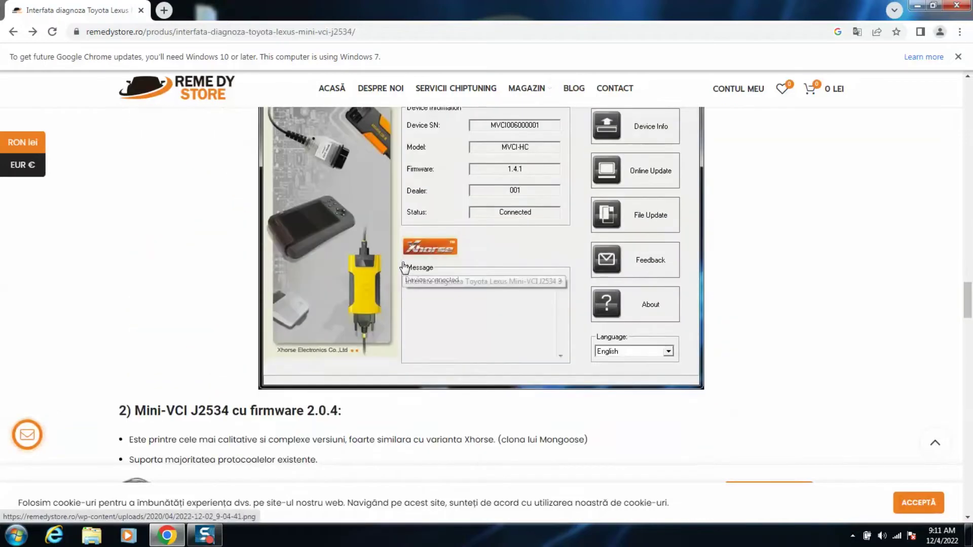
{"action": "scroll", "coordinate": [451, 253], "scroll_direction": "up", "scroll_amount": 1}
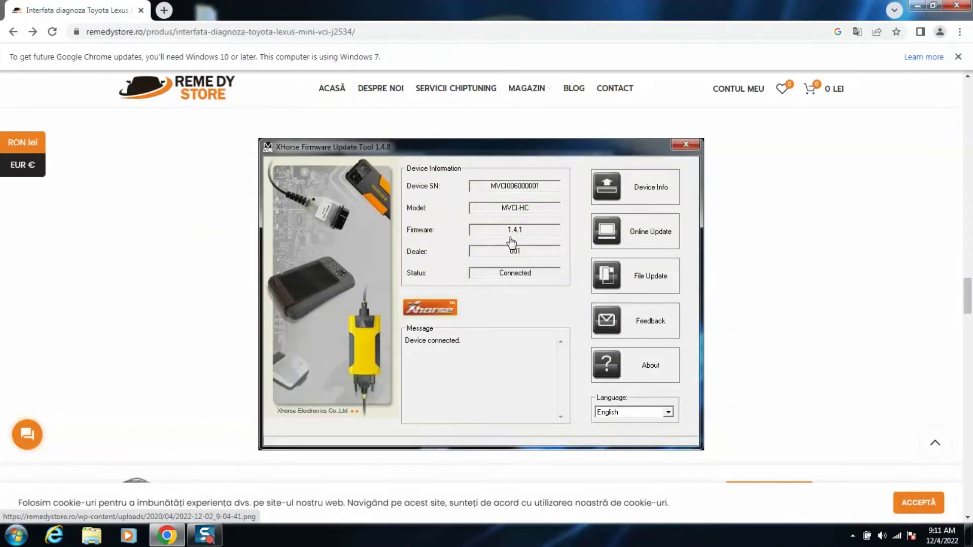
Examine the description and firmware tool image of the Mini-VCI J2534 with firmware 2.0.4, ending back at the product specifications
{"action": "scroll", "coordinate": [524, 253], "scroll_direction": "down", "scroll_amount": 5}
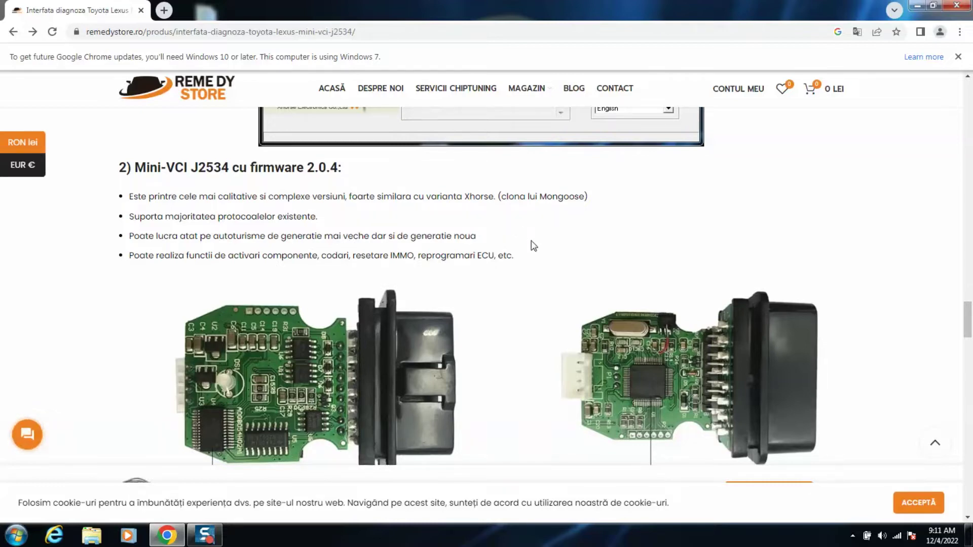
{"action": "scroll", "coordinate": [530, 248], "scroll_direction": "down", "scroll_amount": 6}
{"action": "scroll", "coordinate": [526, 251], "scroll_direction": "down", "scroll_amount": 4}
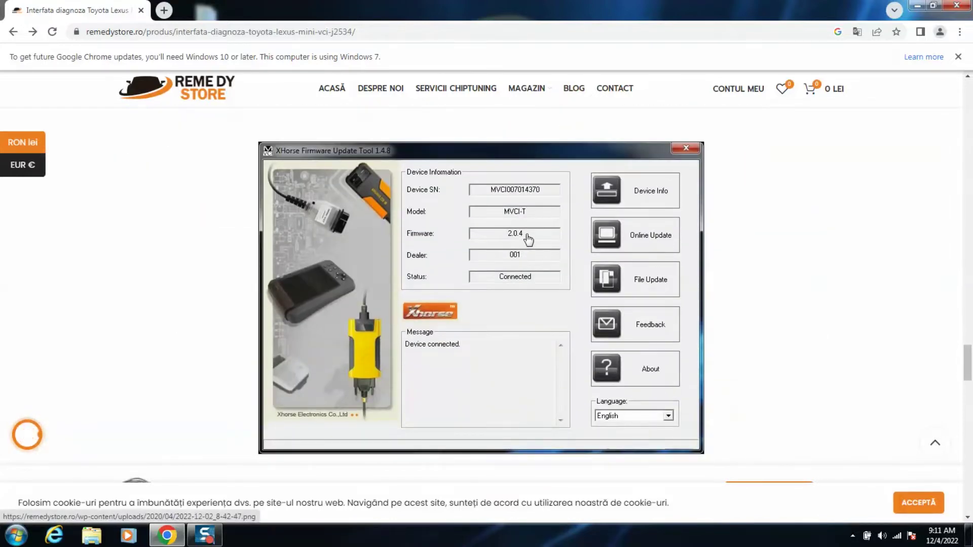
{"action": "scroll", "coordinate": [532, 258], "scroll_direction": "down", "scroll_amount": 6}
{"action": "scroll", "coordinate": [534, 261], "scroll_direction": "up", "scroll_amount": 10}
{"action": "scroll", "coordinate": [535, 265], "scroll_direction": "up", "scroll_amount": 15}
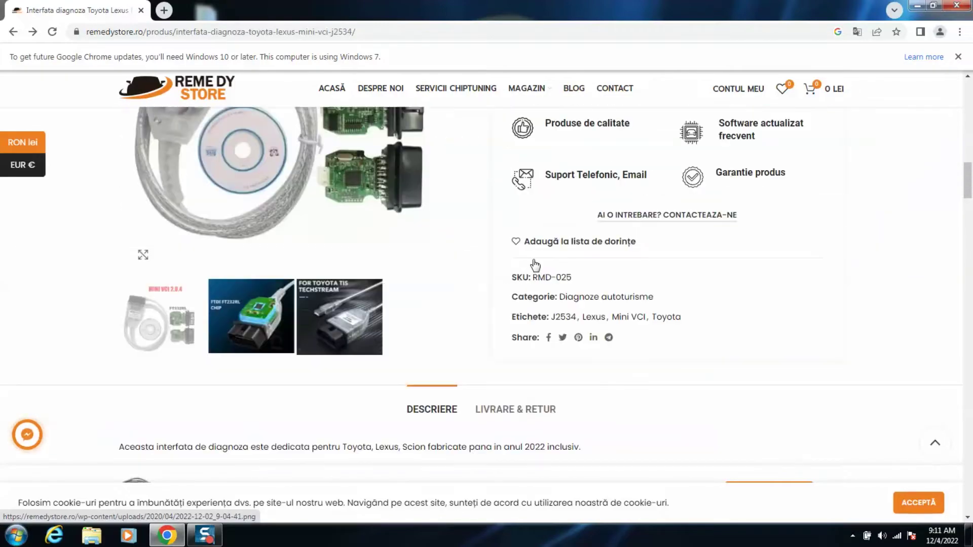
{"action": "scroll", "coordinate": [535, 263], "scroll_direction": "up", "scroll_amount": 10}
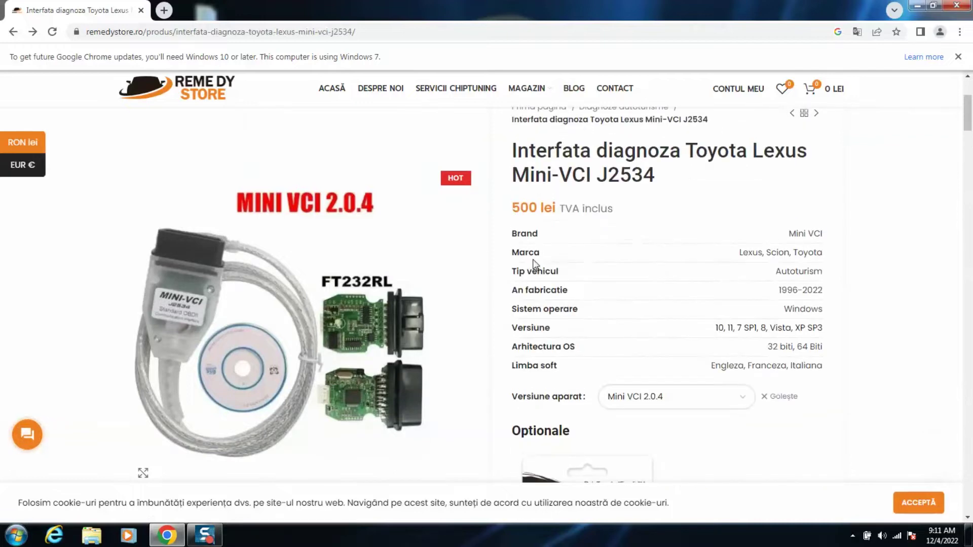
Compare the device versions by selecting Mini VCI 1.4.1 and switching back to Mini VCI 2.0.4
{"action": "scroll", "coordinate": [659, 370], "scroll_direction": "down", "scroll_amount": 2}
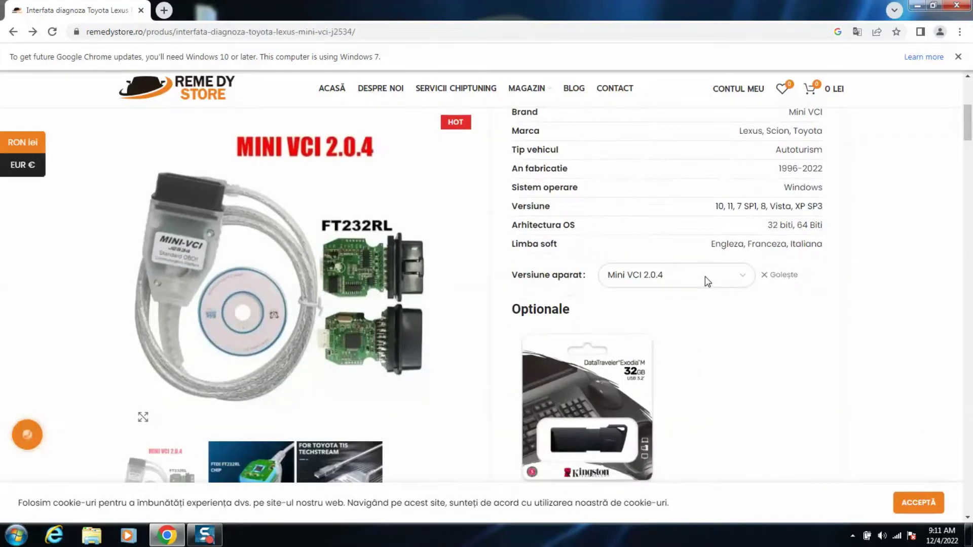
{"action": "left_click", "coordinate": [707, 281]}
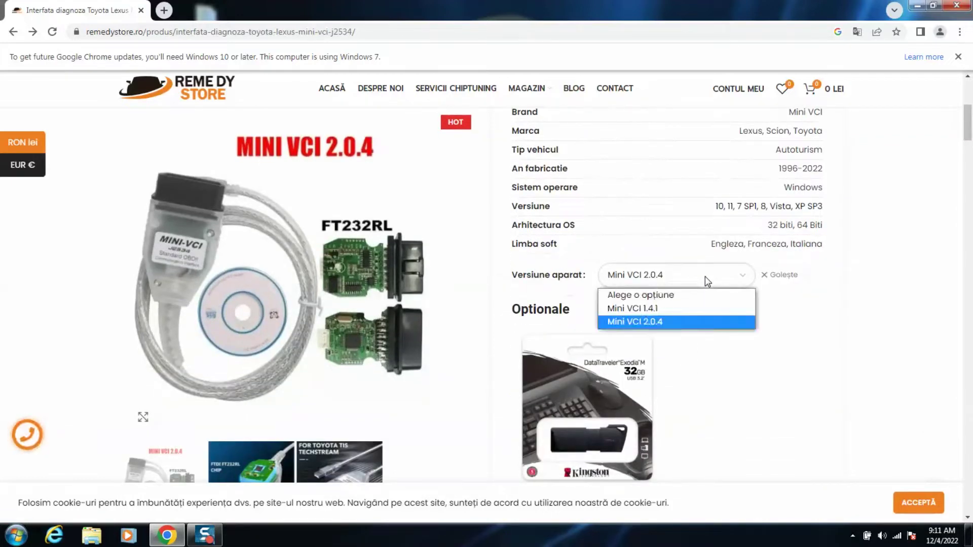
{"action": "left_click", "coordinate": [676, 308]}
{"action": "scroll", "coordinate": [649, 326], "scroll_direction": "up", "scroll_amount": 1}
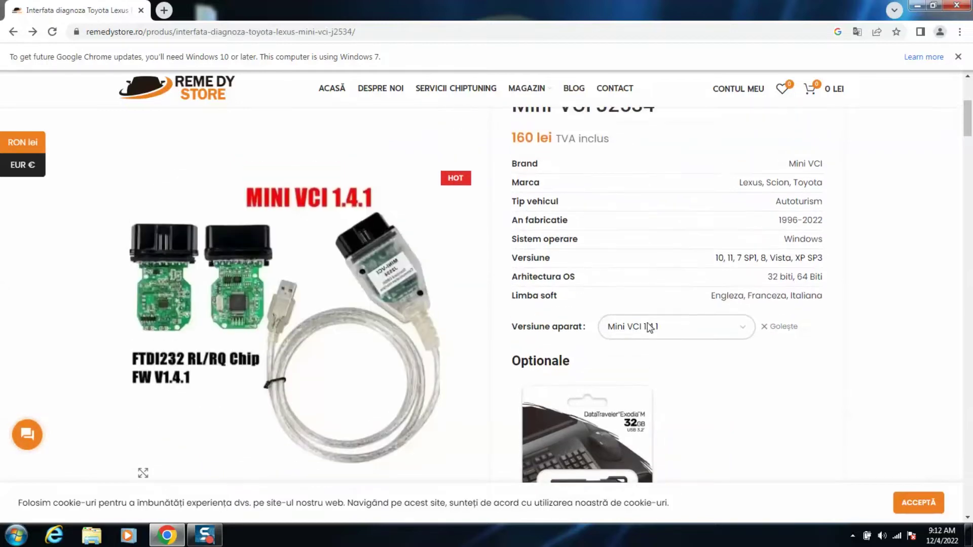
{"action": "left_click", "coordinate": [676, 329]}
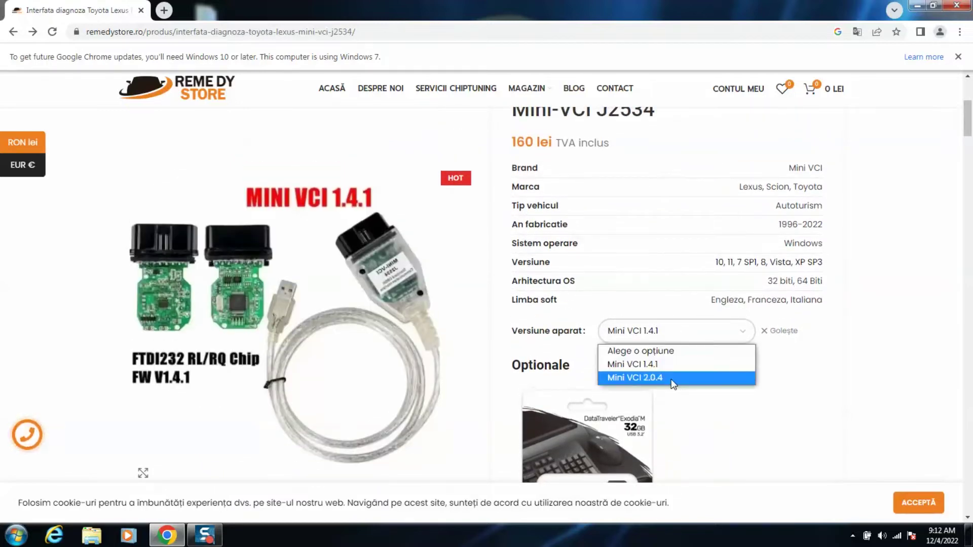
{"action": "left_click", "coordinate": [673, 377]}
{"action": "scroll", "coordinate": [709, 373], "scroll_direction": "down", "scroll_amount": 2}
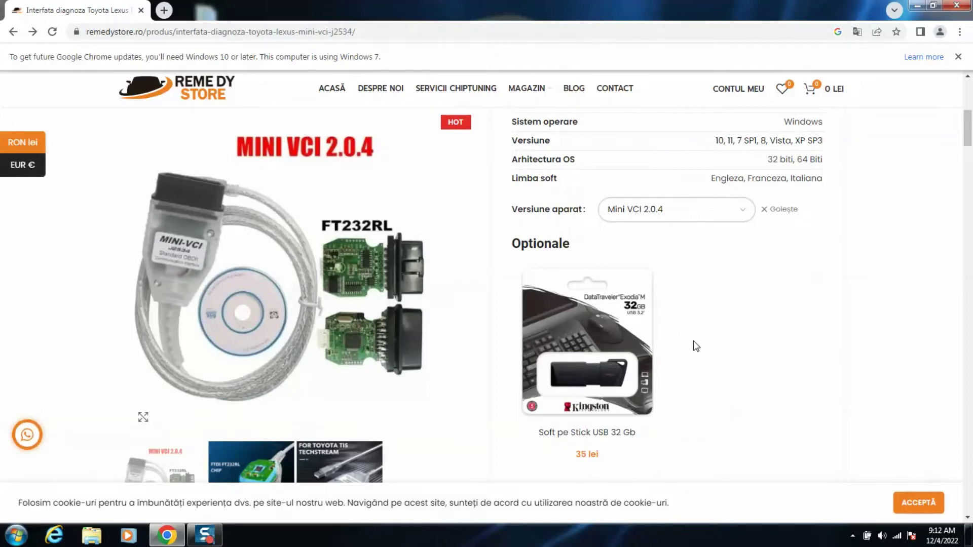
Look through the rest of the product description, including the Techstream installation tutorial and the software download information
{"action": "scroll", "coordinate": [696, 346], "scroll_direction": "down", "scroll_amount": 15}
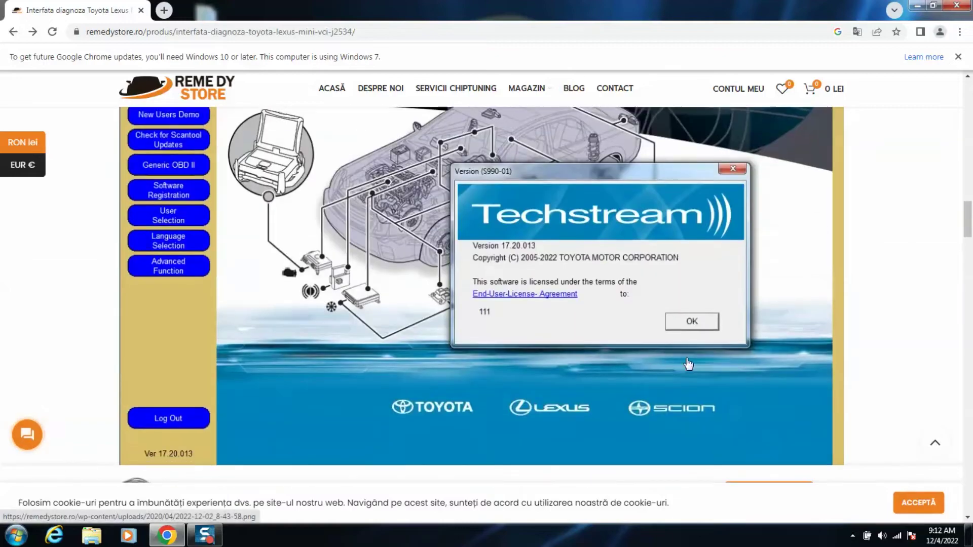
{"action": "scroll", "coordinate": [687, 363], "scroll_direction": "down", "scroll_amount": 12}
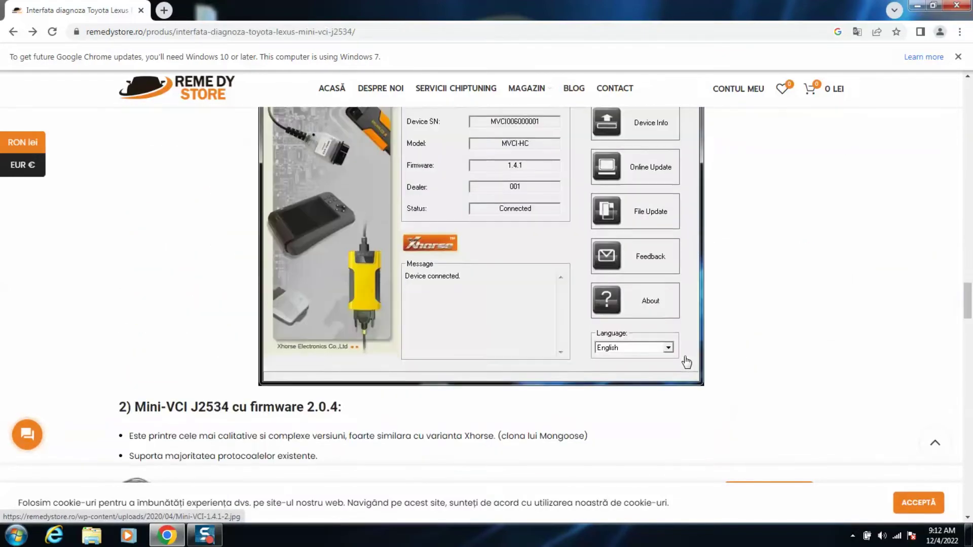
{"action": "scroll", "coordinate": [687, 362], "scroll_direction": "down", "scroll_amount": 15}
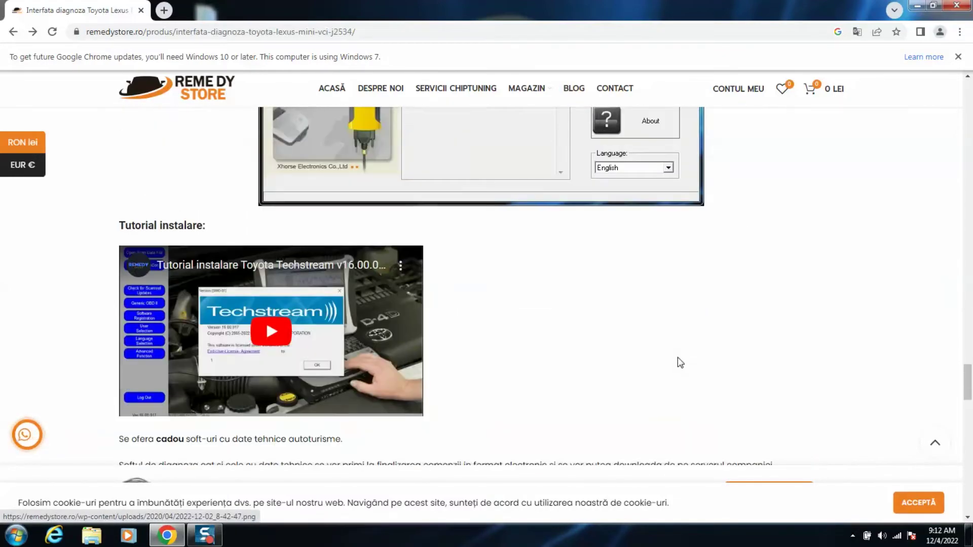
{"action": "scroll", "coordinate": [403, 293], "scroll_direction": "up", "scroll_amount": 3}
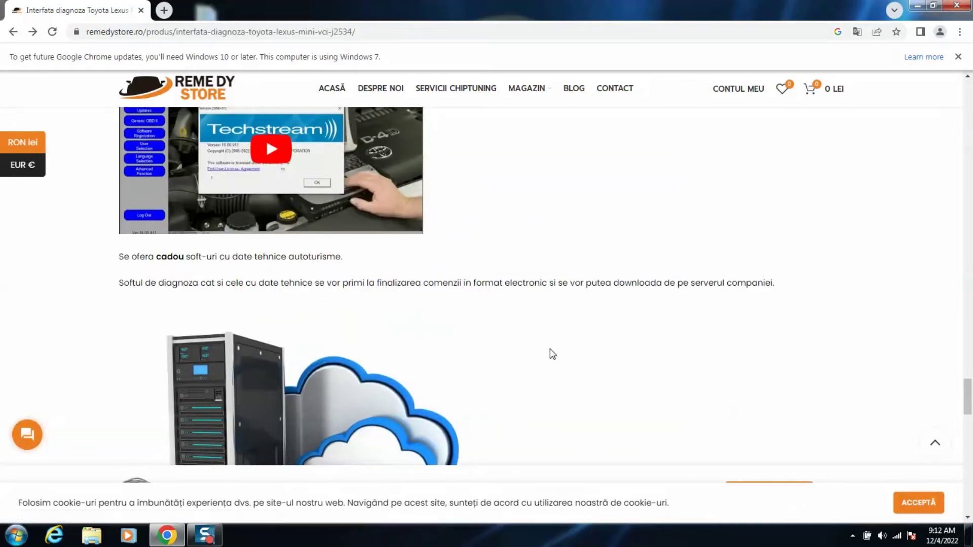
{"action": "scroll", "coordinate": [516, 351], "scroll_direction": "down", "scroll_amount": 1}
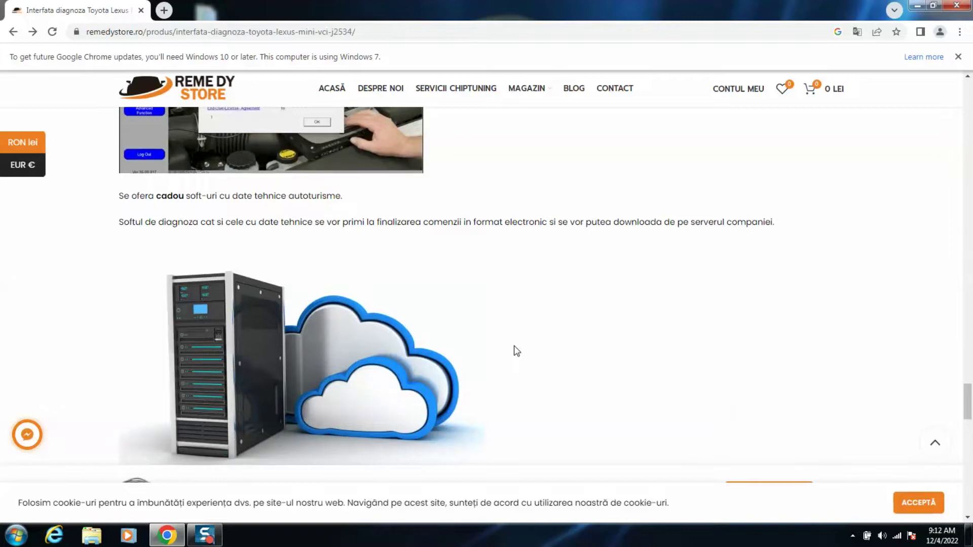
{"action": "scroll", "coordinate": [545, 317], "scroll_direction": "up", "scroll_amount": 9}
{"action": "scroll", "coordinate": [545, 317], "scroll_direction": "up", "scroll_amount": 15}
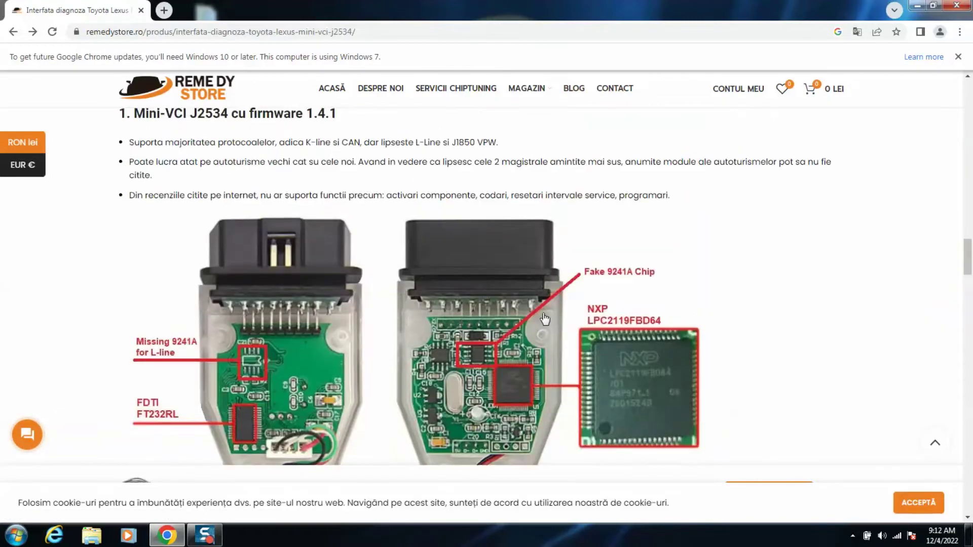
{"action": "scroll", "coordinate": [578, 195], "scroll_direction": "up", "scroll_amount": 6}
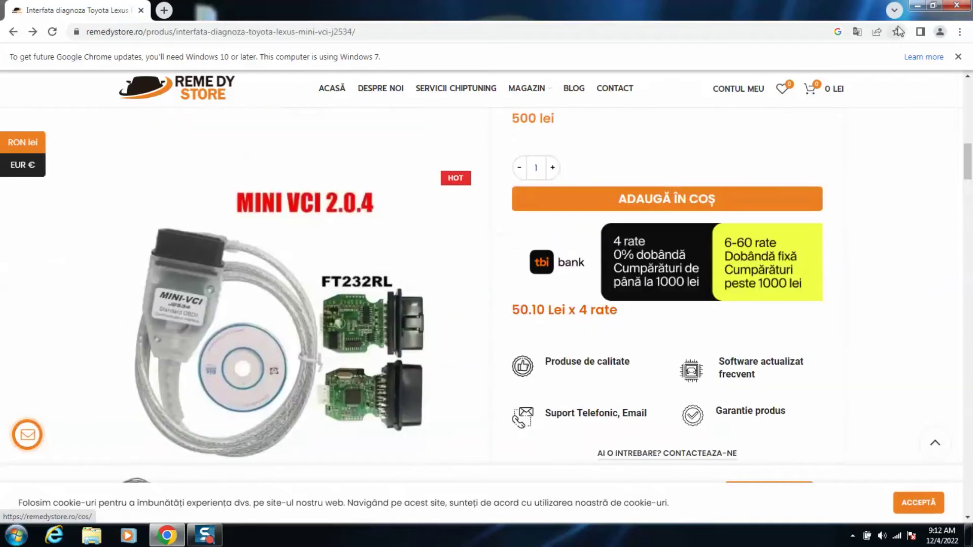
{"action": "scroll", "coordinate": [899, 115], "scroll_direction": "up", "scroll_amount": 8}
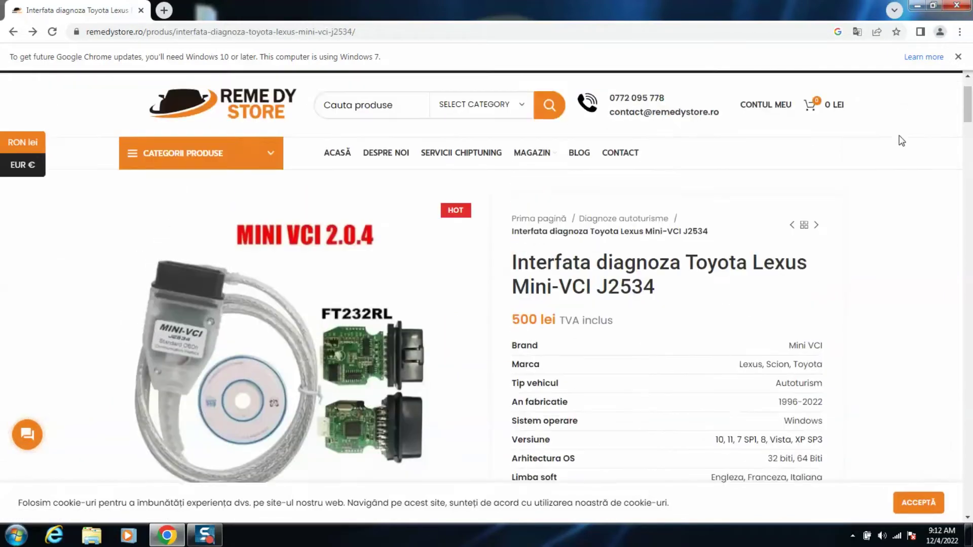
Close the browser and open the Computer's system properties from the desktop
{"action": "left_click", "coordinate": [957, 6]}
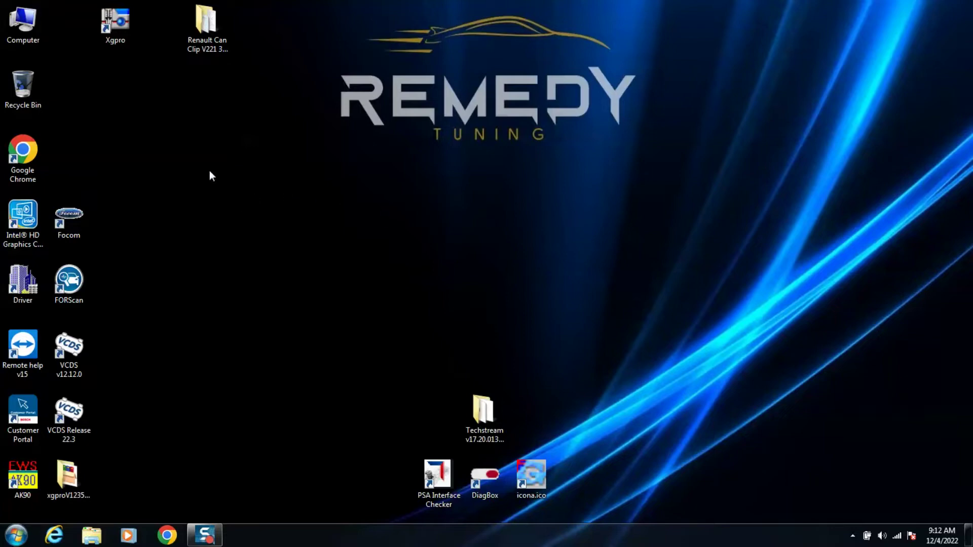
{"action": "right_click", "coordinate": [38, 41]}
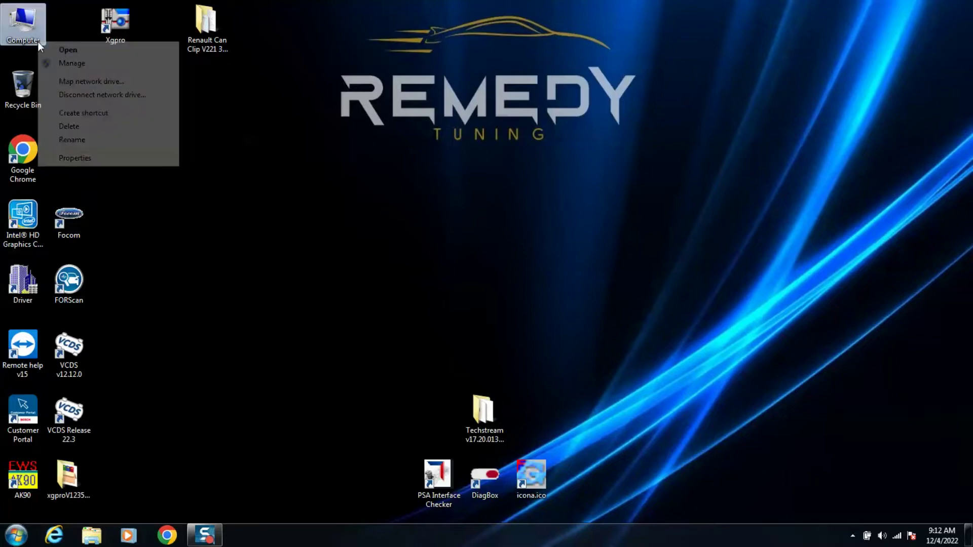
{"action": "left_click", "coordinate": [75, 158]}
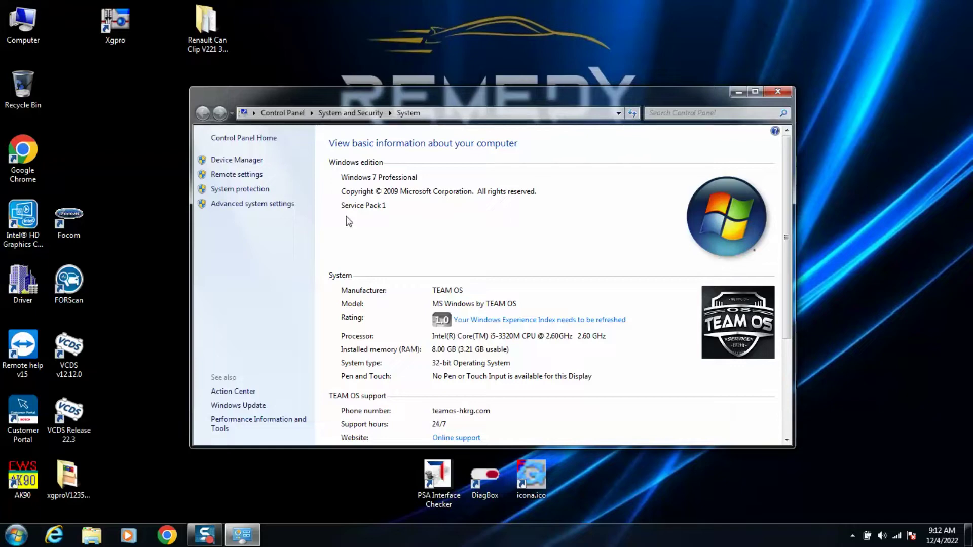
Check the Windows edition, service pack, processor, memory and system type in the computer's system information
{"action": "scroll", "coordinate": [500, 283], "scroll_direction": "down", "scroll_amount": 1}
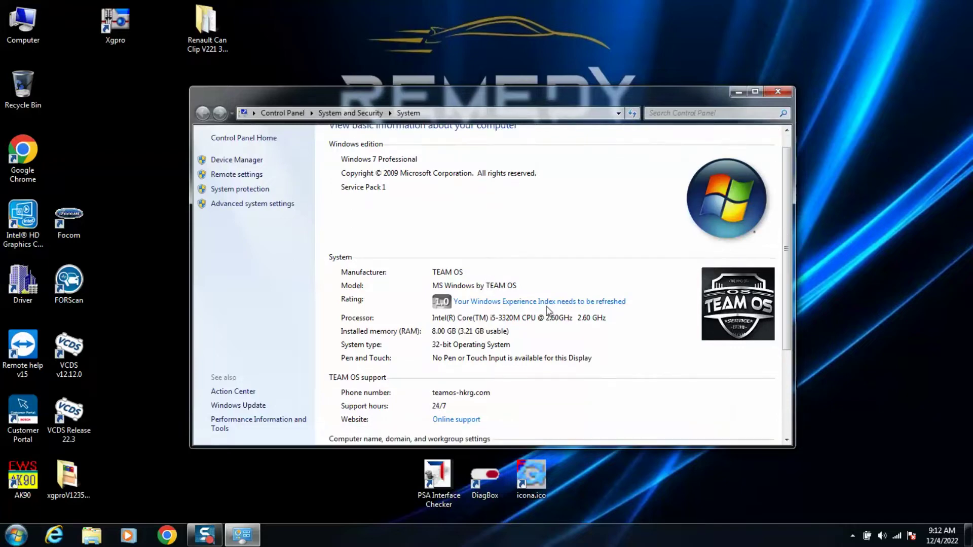
{"action": "scroll", "coordinate": [550, 339], "scroll_direction": "down", "scroll_amount": 1}
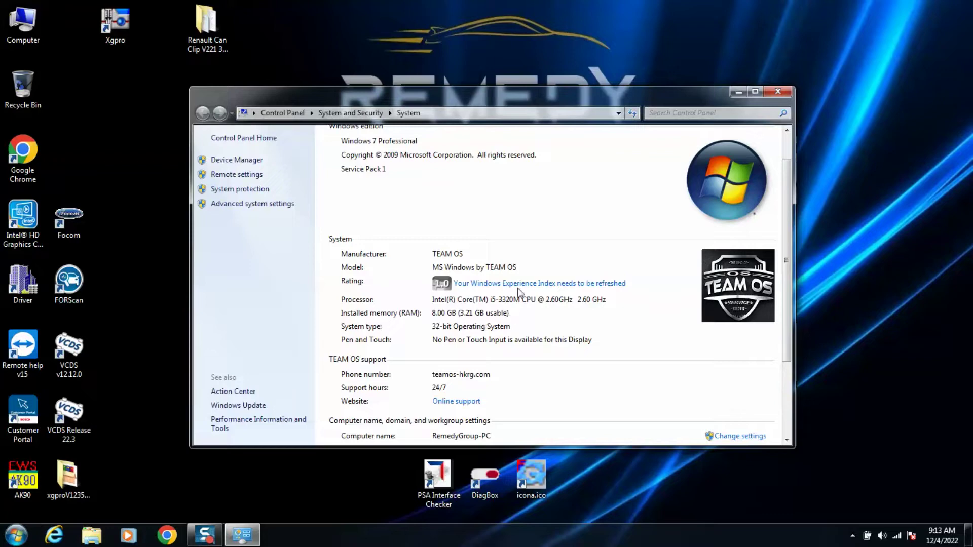
{"action": "scroll", "coordinate": [567, 304], "scroll_direction": "down", "scroll_amount": 2}
{"action": "scroll", "coordinate": [575, 309], "scroll_direction": "down", "scroll_amount": 3}
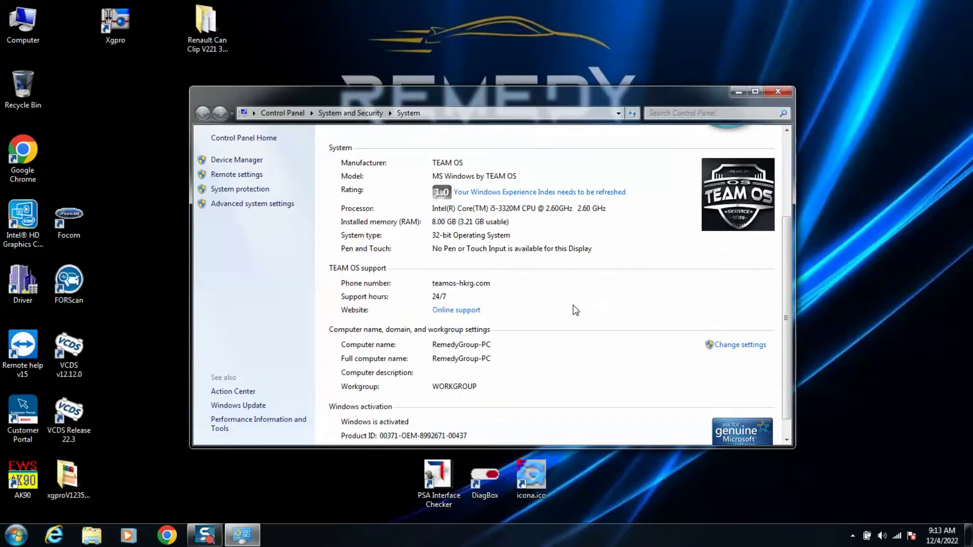
{"action": "scroll", "coordinate": [576, 309], "scroll_direction": "up", "scroll_amount": 3}
{"action": "scroll", "coordinate": [575, 309], "scroll_direction": "up", "scroll_amount": 2}
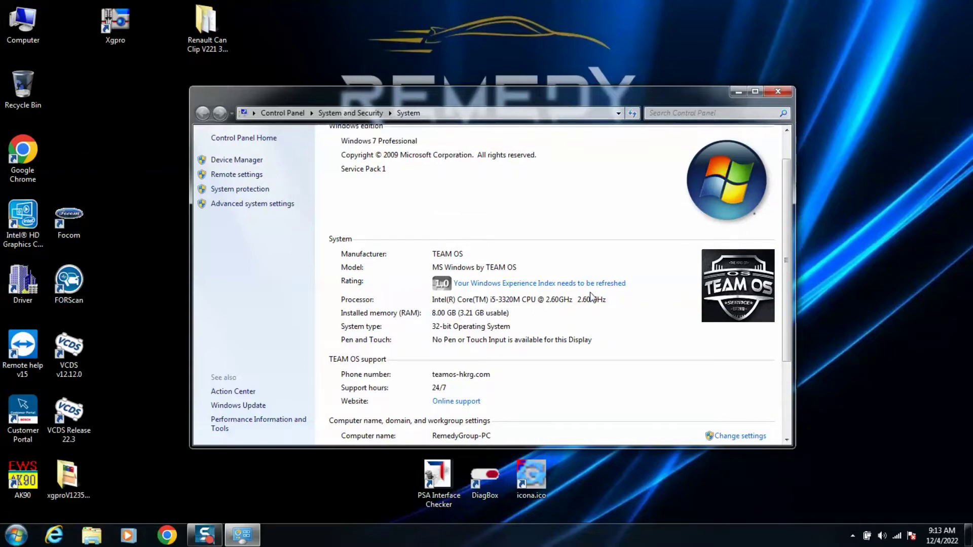
{"action": "scroll", "coordinate": [603, 245], "scroll_direction": "up", "scroll_amount": 2}
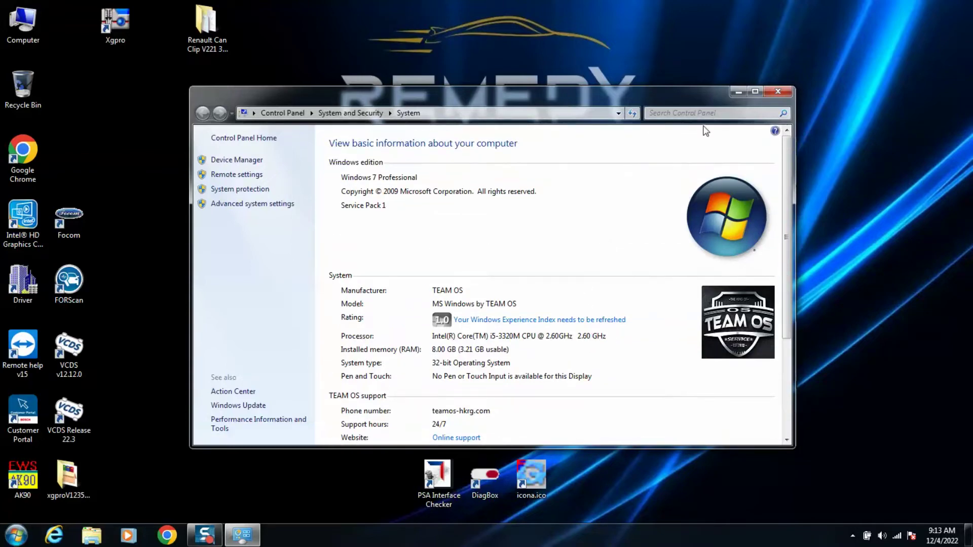
Close the system information and start the Techstream_V17.20.013 and Loader (08.2022) installer from the Techstream desktop folder, with English (United States) as setup language
{"action": "left_click", "coordinate": [769, 92]}
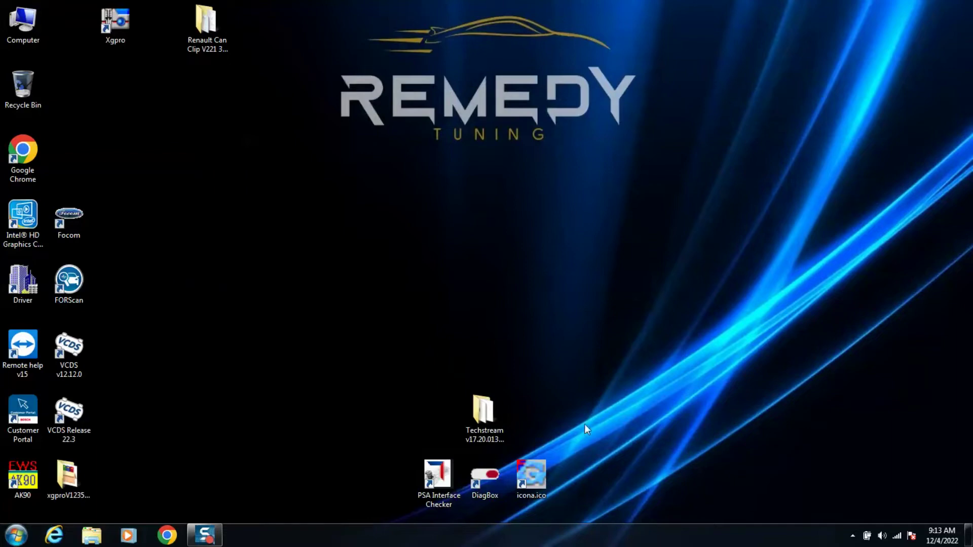
{"action": "double_click", "coordinate": [479, 411]}
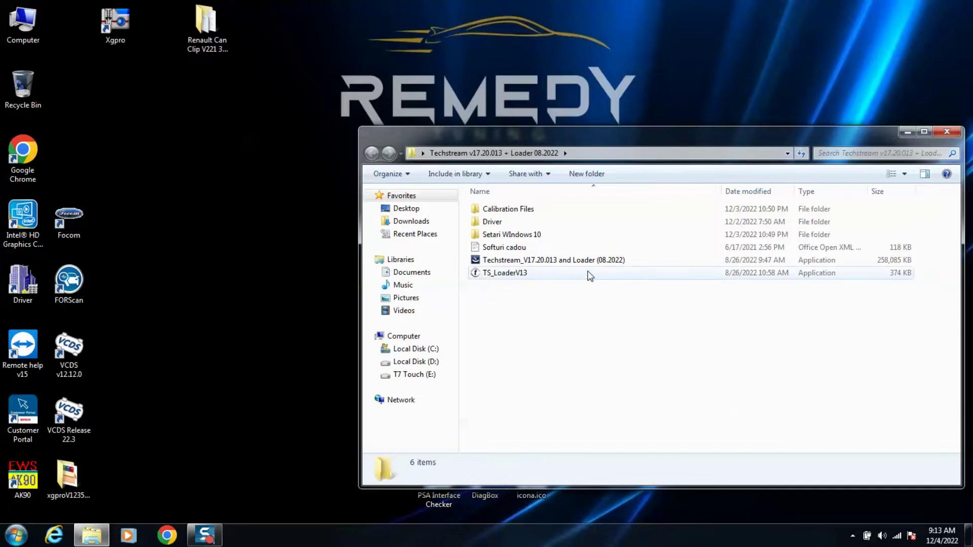
{"action": "double_click", "coordinate": [542, 260]}
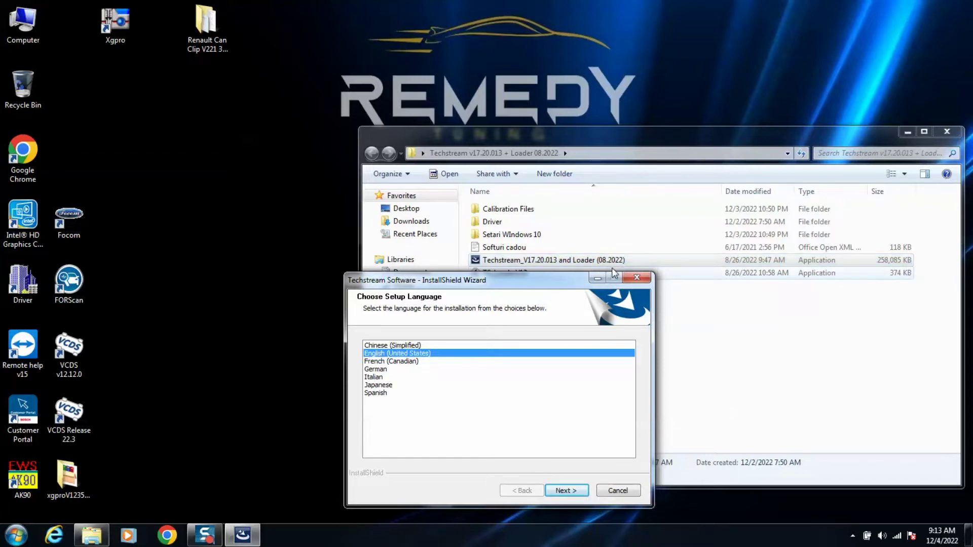
{"action": "left_click", "coordinate": [578, 486]}
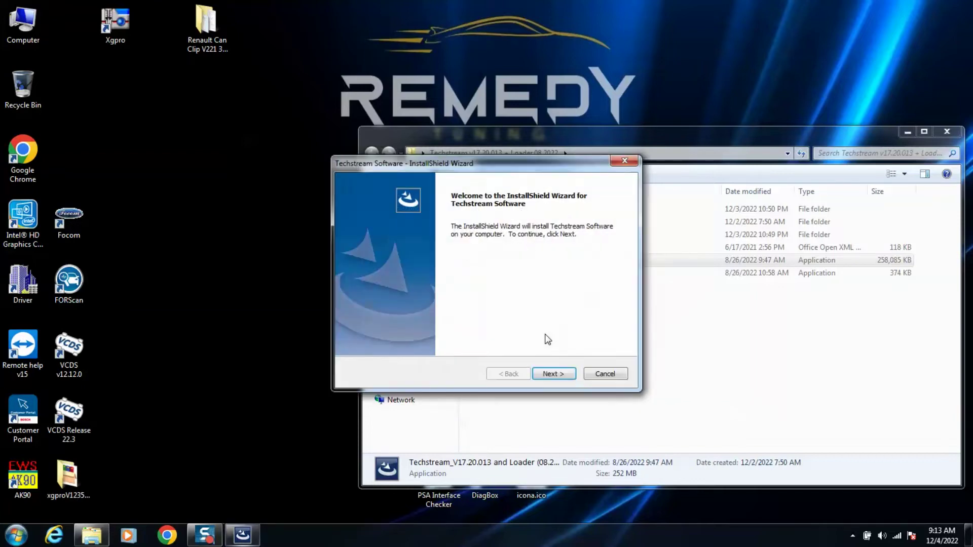
Continue past the Techstream installer's welcome page and accept the license agreement
{"action": "left_click", "coordinate": [560, 375]}
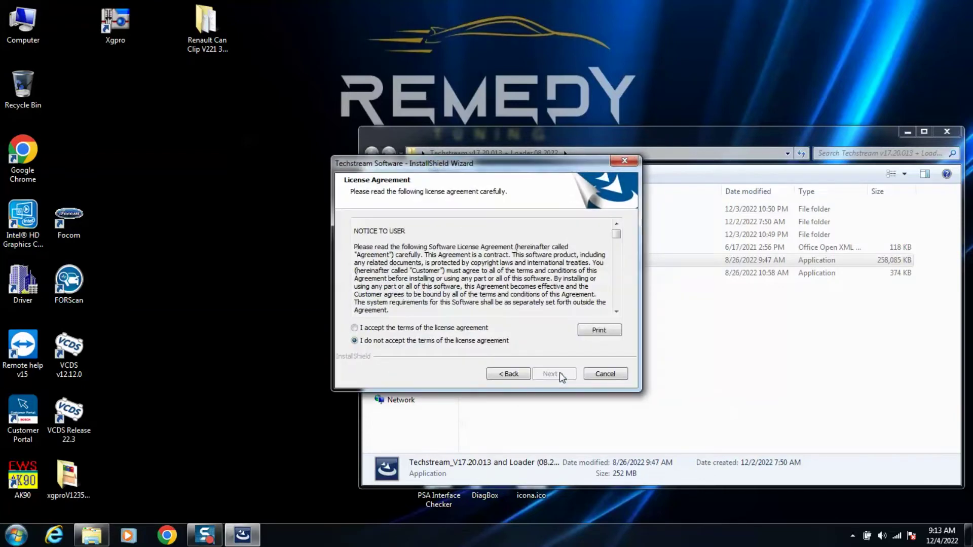
{"action": "left_click", "coordinate": [361, 329]}
{"action": "left_click", "coordinate": [548, 375]}
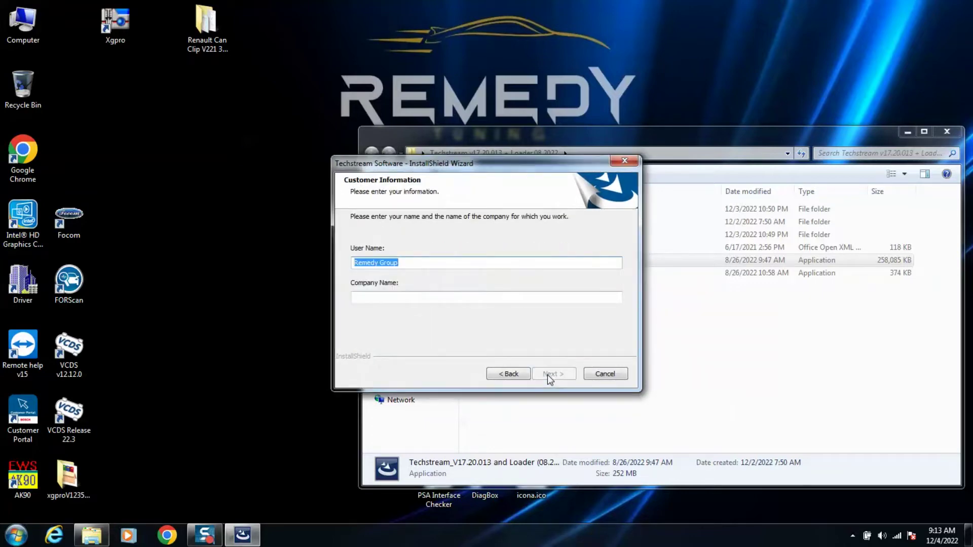
Enter Remedy as the company name and complete the Techstream software installation
{"action": "left_click", "coordinate": [519, 301]}
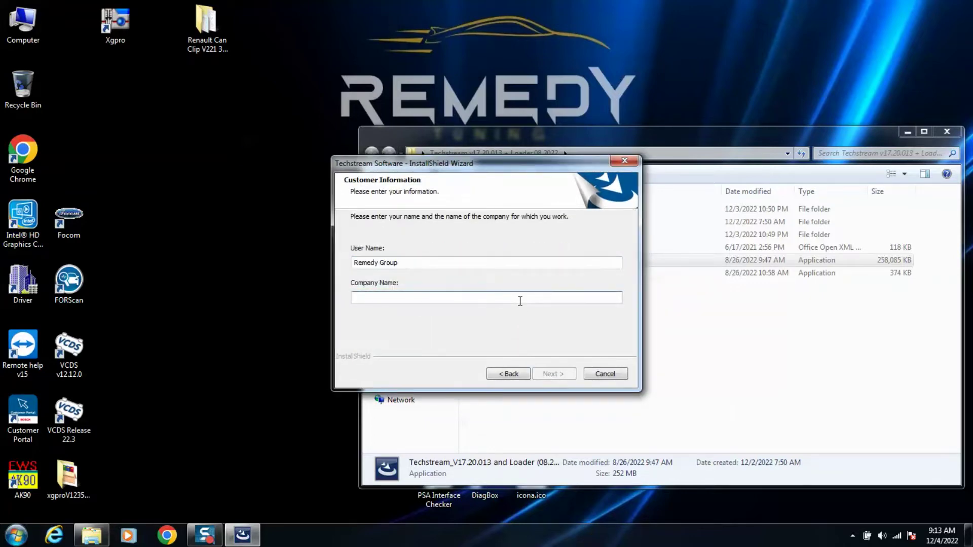
{"action": "type", "text": "Remedy"}
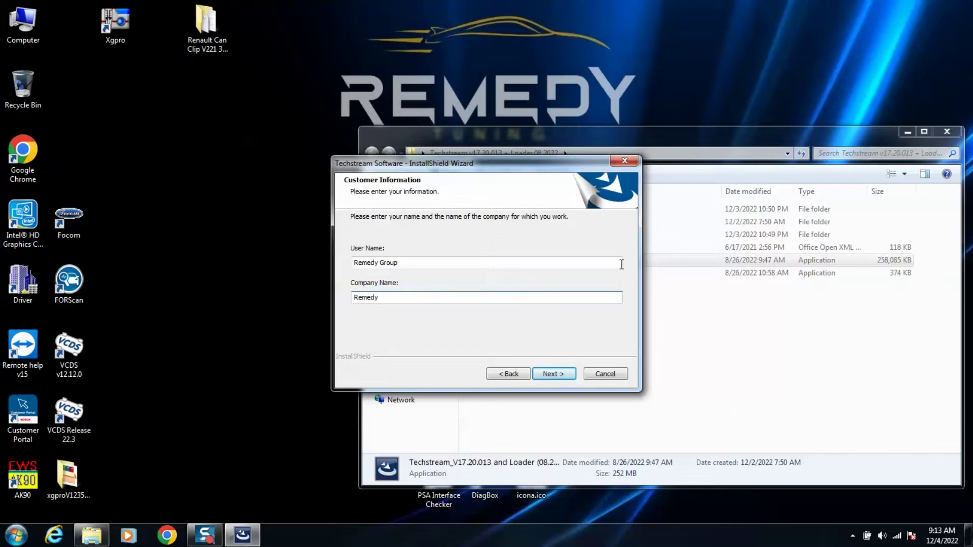
{"action": "left_click", "coordinate": [553, 375]}
{"action": "left_click", "coordinate": [553, 375]}
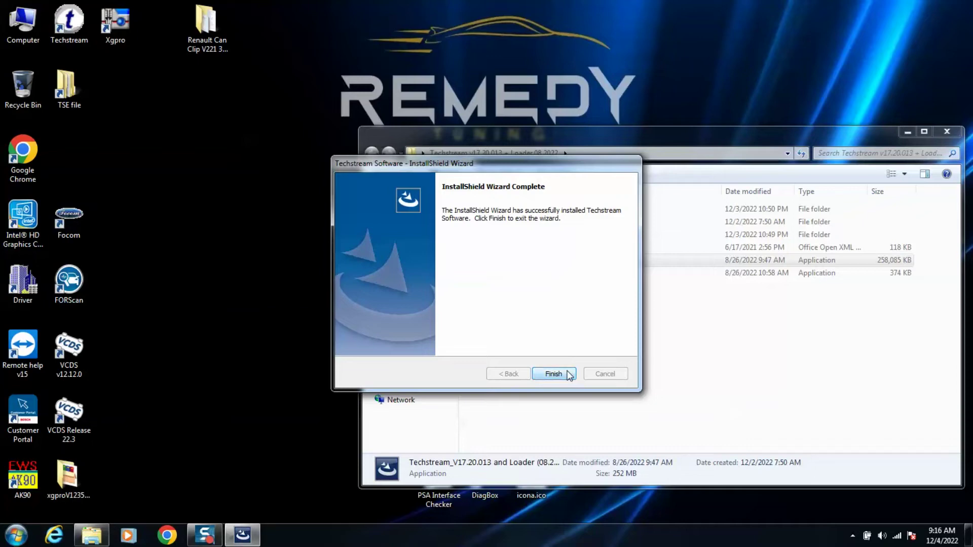
{"action": "left_click", "coordinate": [565, 375]}
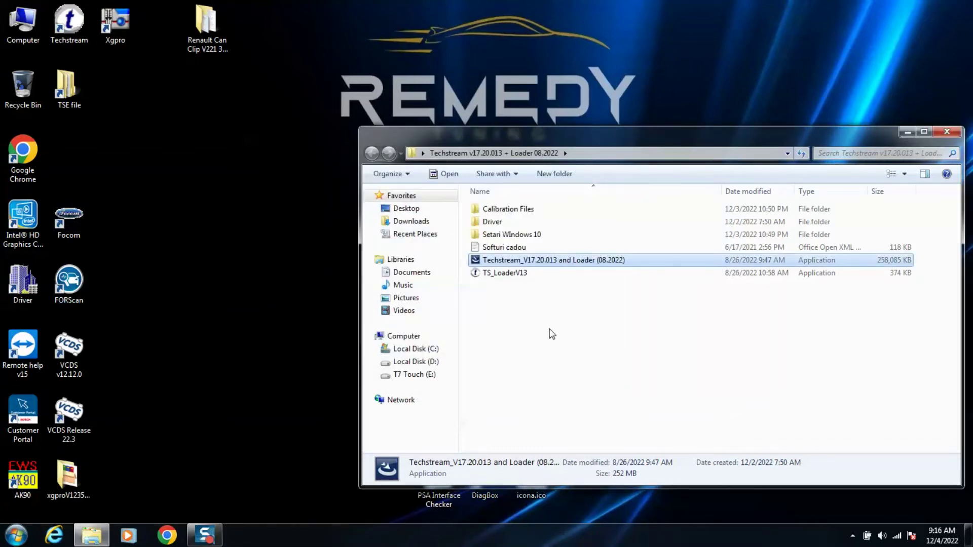
Open the Techstream shortcut's file location and copy TS_LoaderV13 from the installation package folder into that bin folder
{"action": "left_click", "coordinate": [80, 35]}
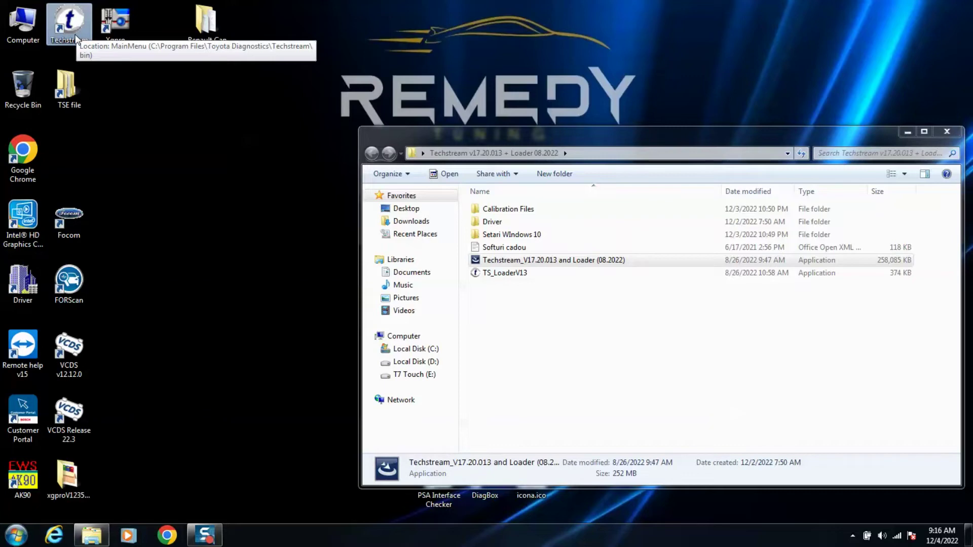
{"action": "right_click", "coordinate": [76, 39]}
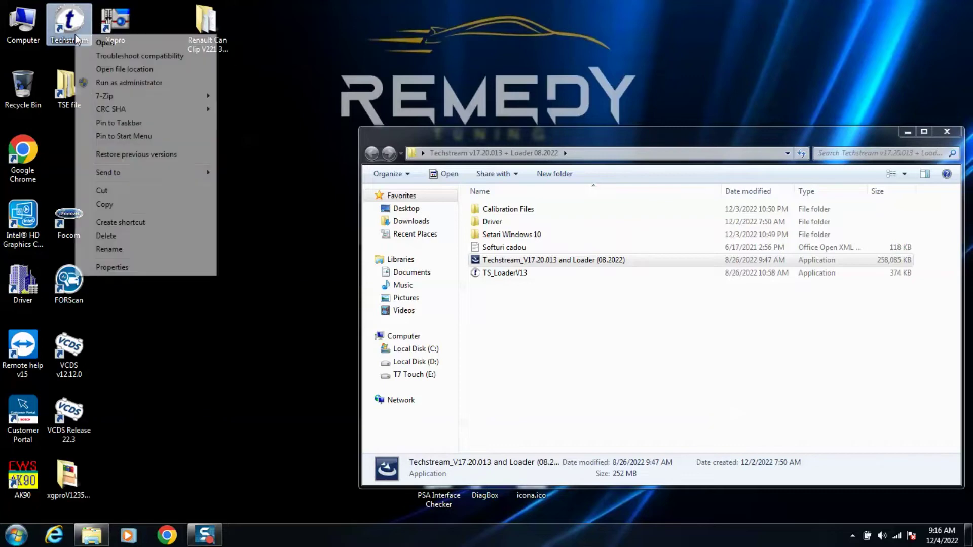
{"action": "left_click", "coordinate": [124, 71]}
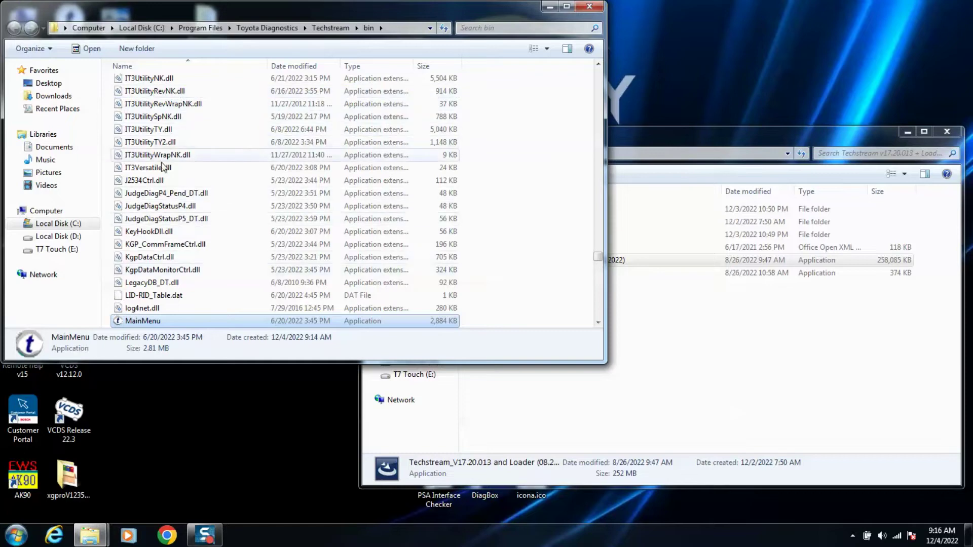
{"action": "left_click", "coordinate": [686, 327]}
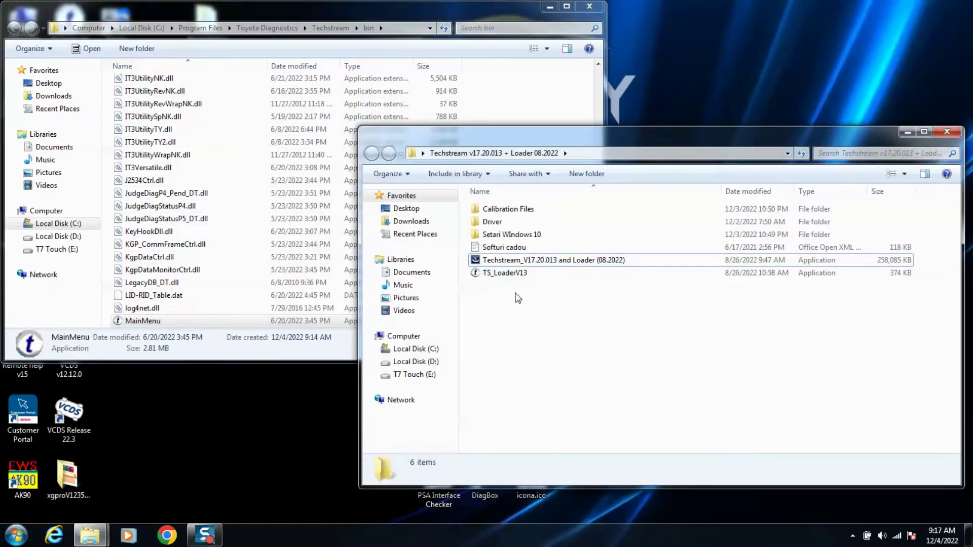
{"action": "left_click", "coordinate": [516, 277]}
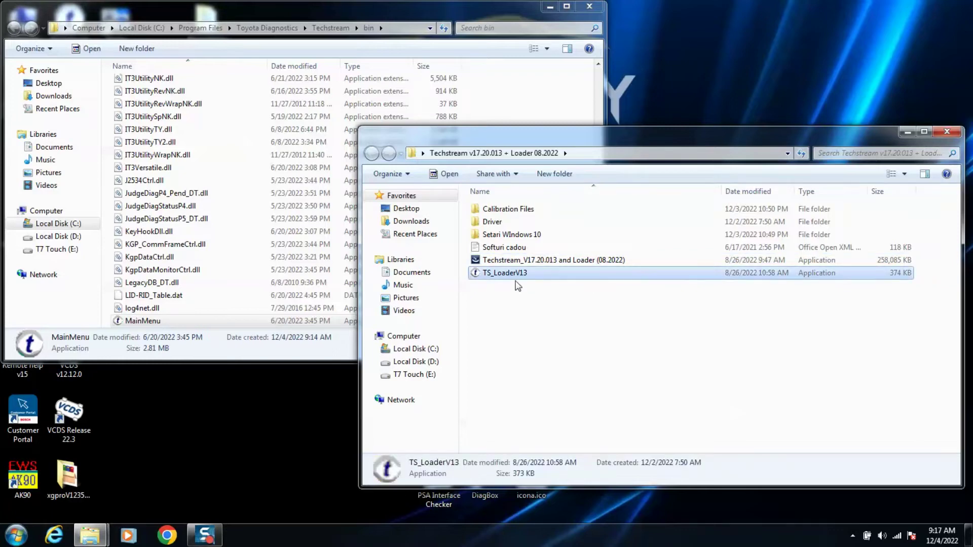
{"action": "right_click", "coordinate": [515, 281]}
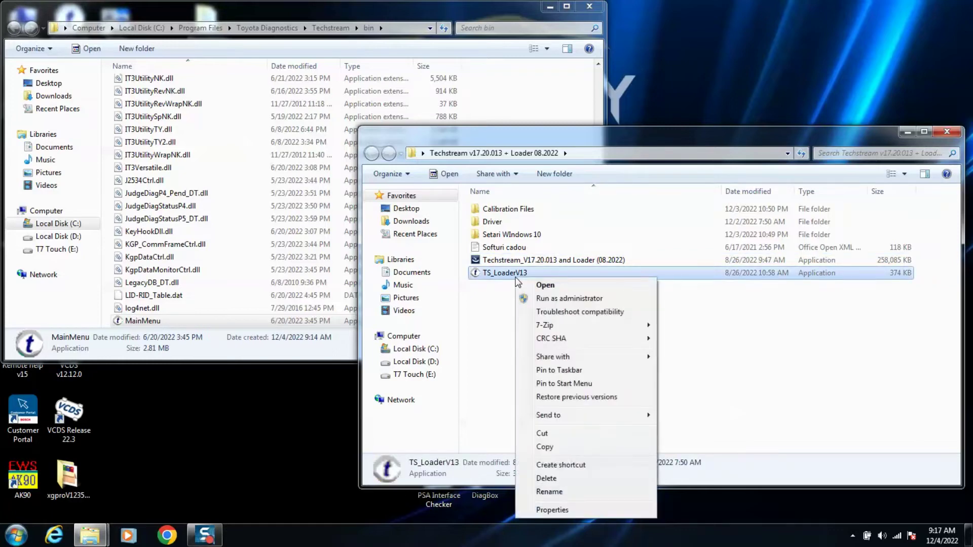
{"action": "left_click", "coordinate": [555, 447]}
{"action": "left_click", "coordinate": [532, 113]}
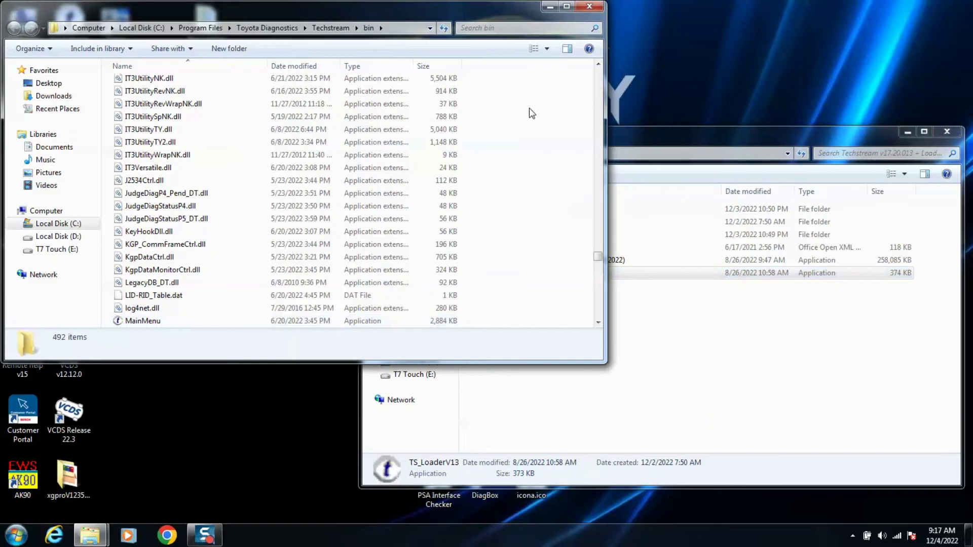
{"action": "right_click", "coordinate": [510, 179]}
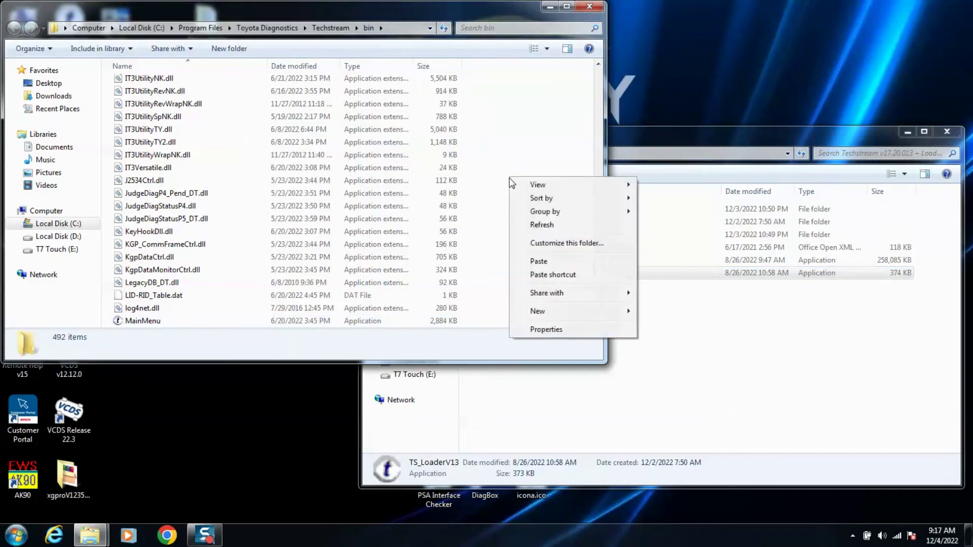
{"action": "left_click", "coordinate": [529, 262]}
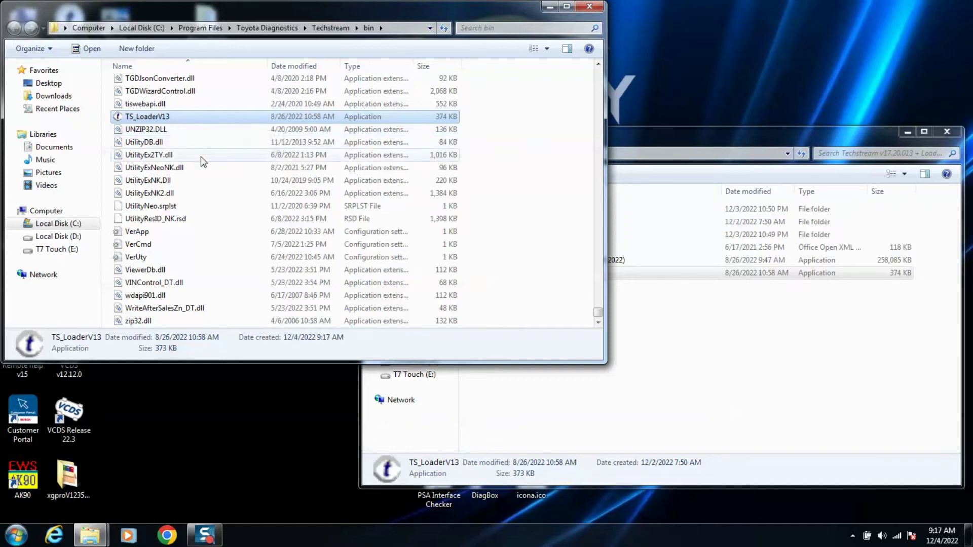
Create a desktop shortcut for TS_LoaderV13 in the bin folder and close that folder
{"action": "right_click", "coordinate": [167, 119]}
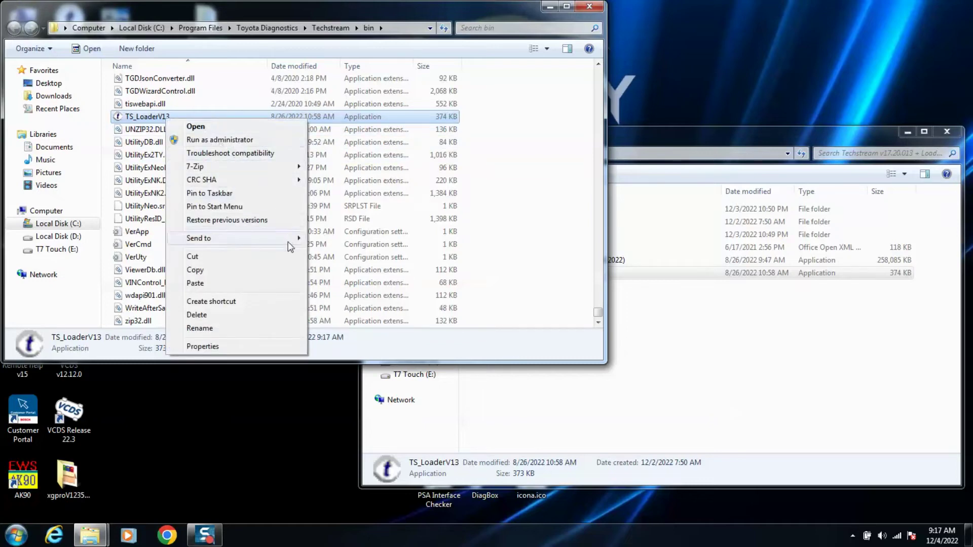
{"action": "mouse_move", "coordinate": [293, 239]}
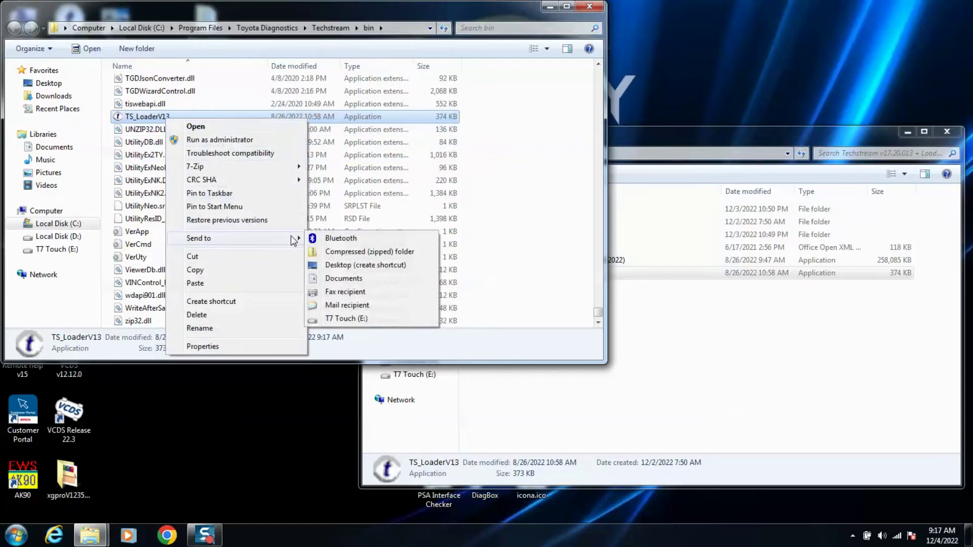
{"action": "left_click", "coordinate": [341, 265]}
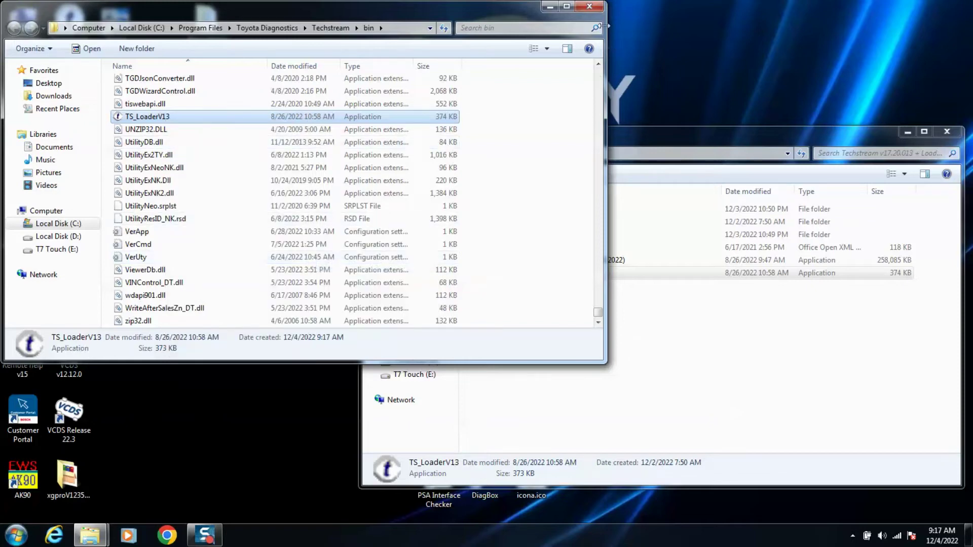
{"action": "left_click", "coordinate": [589, 6]}
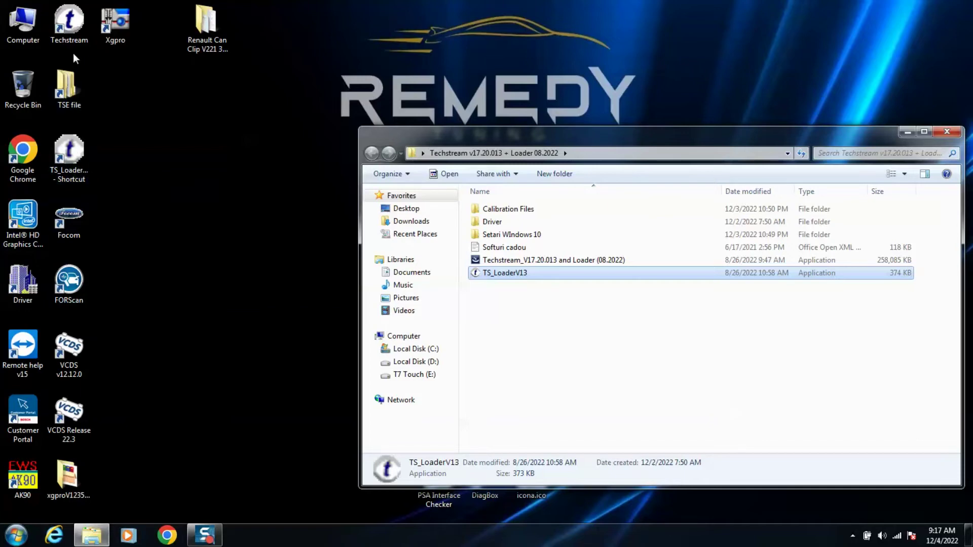
Delete the original Techstream shortcut from the desktop
{"action": "right_click", "coordinate": [71, 26]}
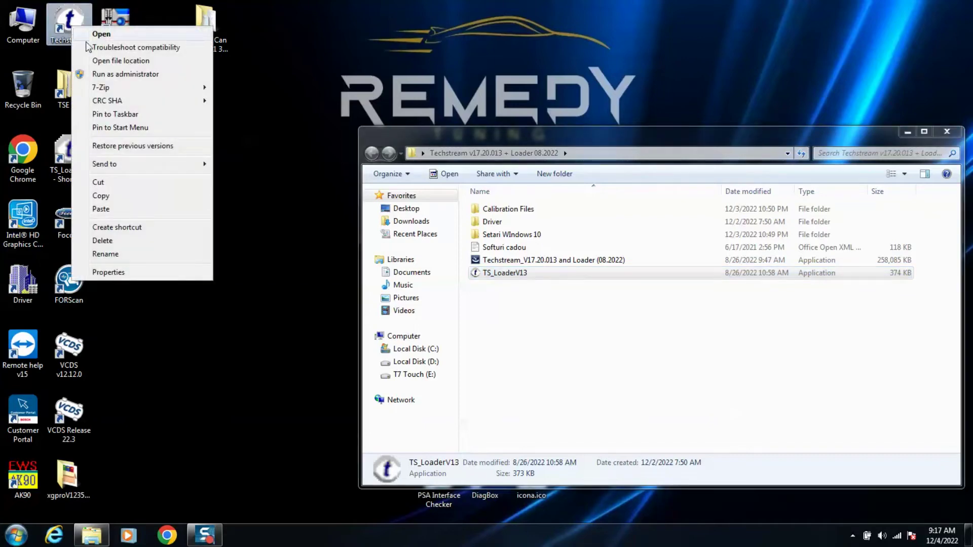
{"action": "left_click", "coordinate": [128, 240]}
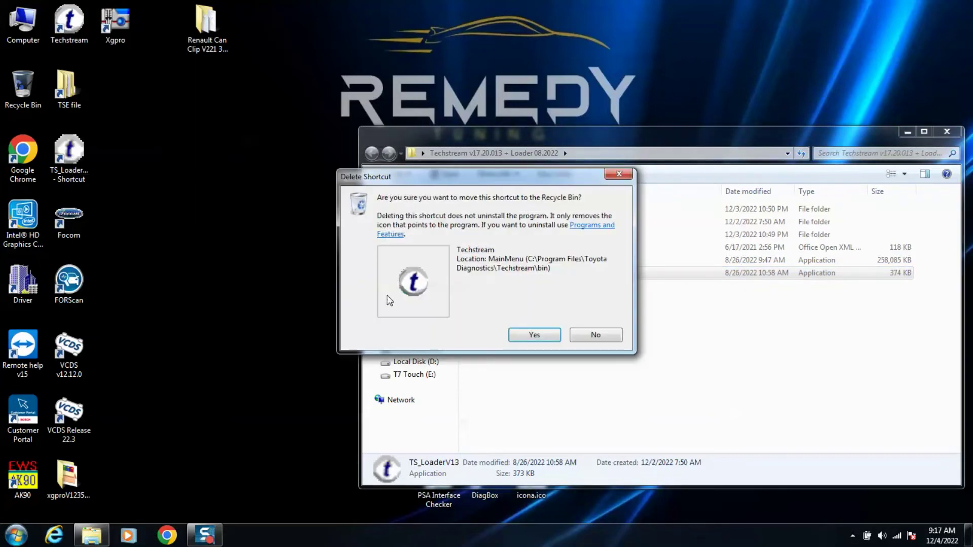
{"action": "left_click", "coordinate": [534, 337]}
Rename the TS_LoaderV13 desktop shortcut as Techstream
{"action": "left_click", "coordinate": [78, 183]}
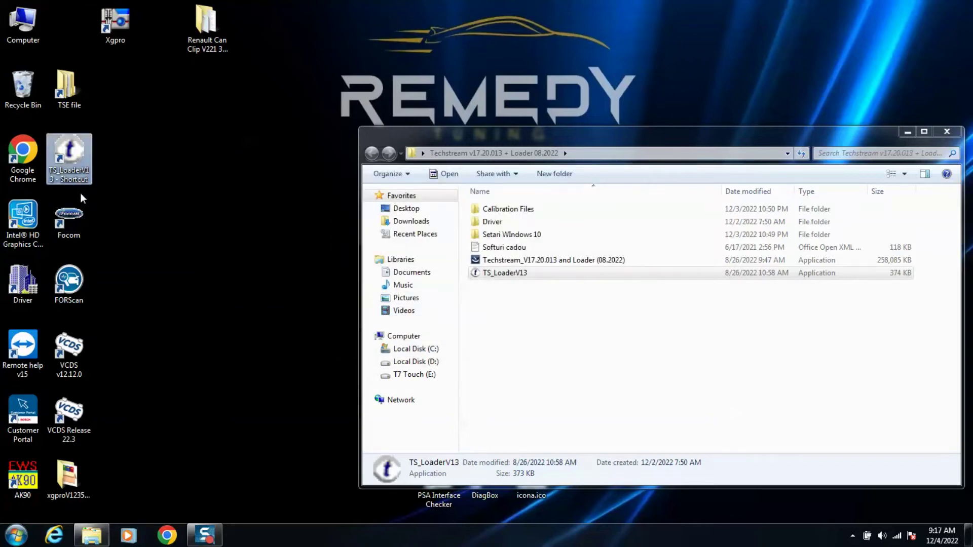
{"action": "left_click", "coordinate": [80, 177]}
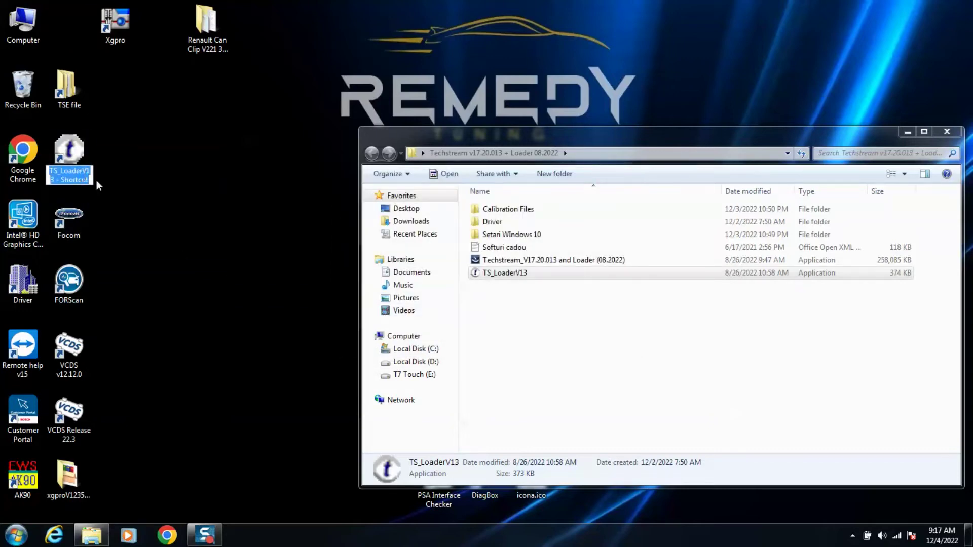
{"action": "right_click", "coordinate": [79, 156]}
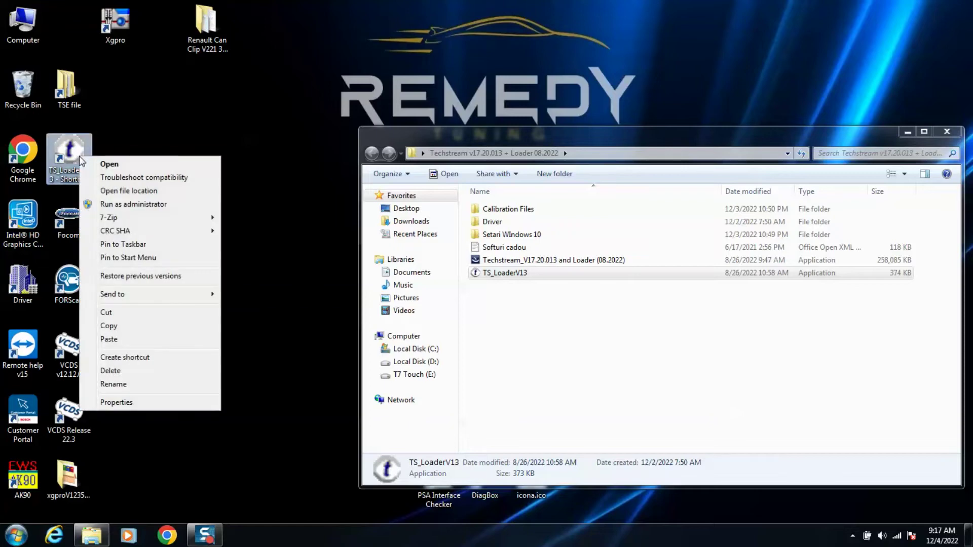
{"action": "left_click", "coordinate": [127, 386]}
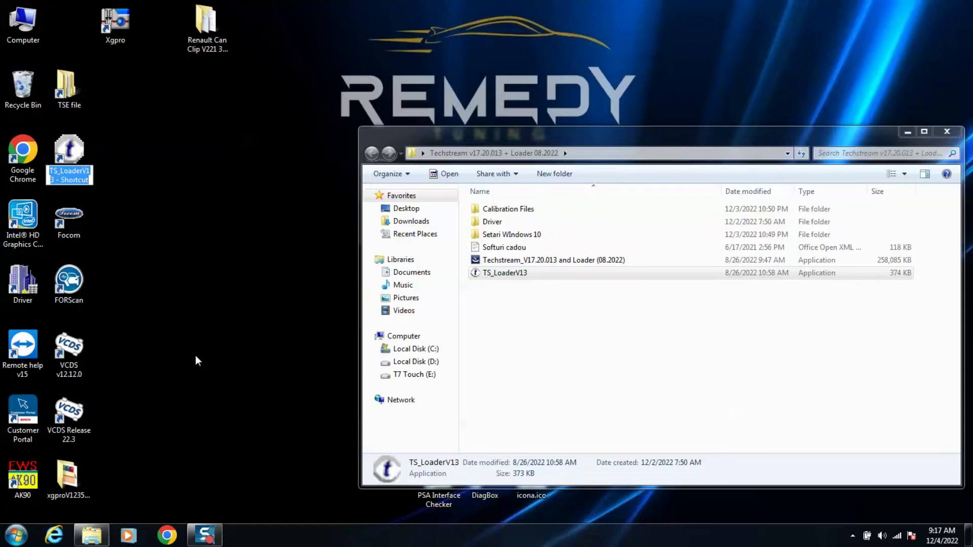
{"action": "type", "text": "T"}
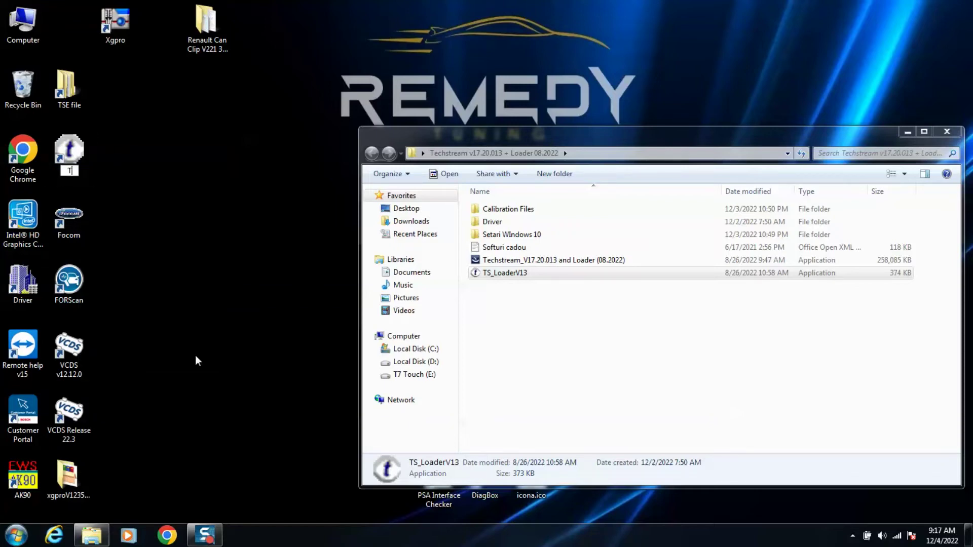
{"action": "type", "text": "echstream"}
{"action": "key", "text": "Return"}
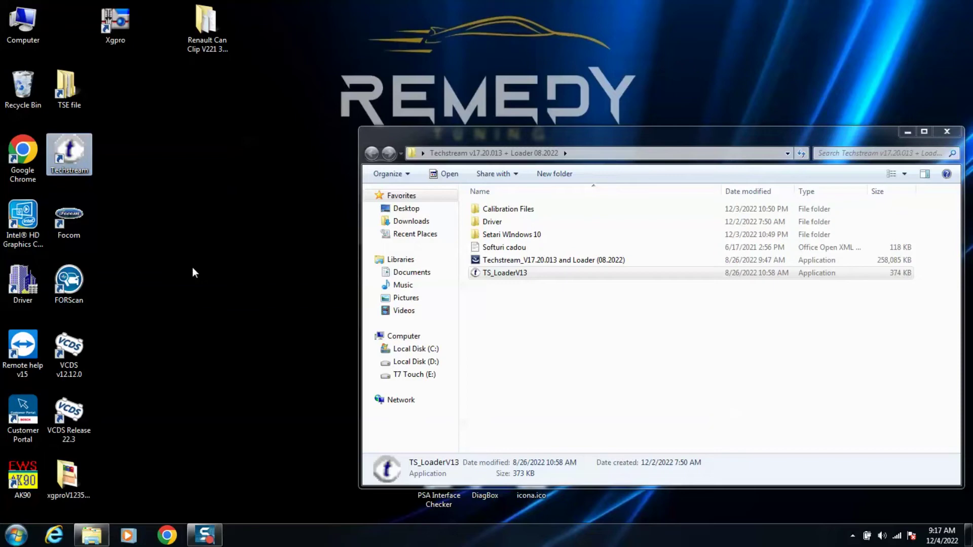
{"action": "left_click", "coordinate": [215, 266]}
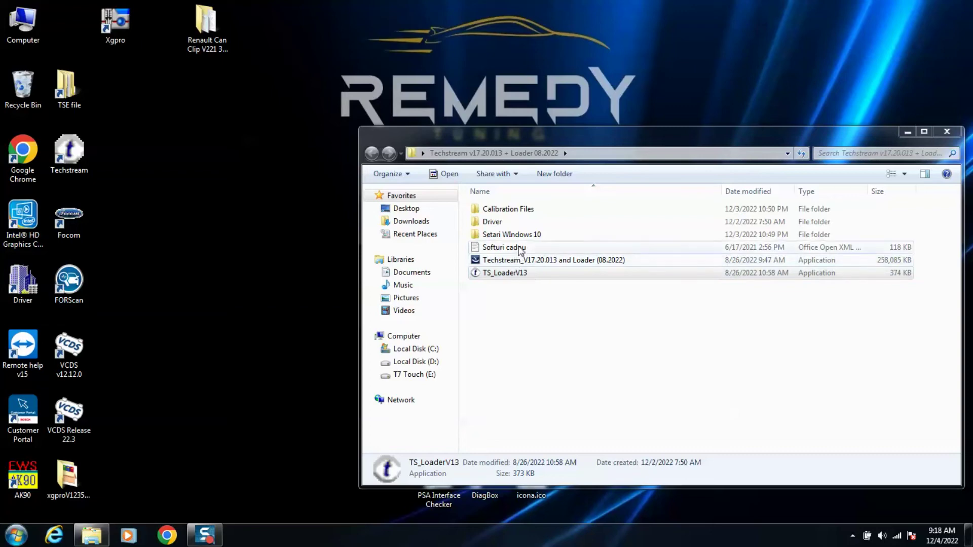
Install the MVCI Driver for TOYOTA TIS from Driver interfata x86 in the package's Driver folder, finishing the setup wizard
{"action": "left_click", "coordinate": [515, 227]}
{"action": "double_click", "coordinate": [514, 227]}
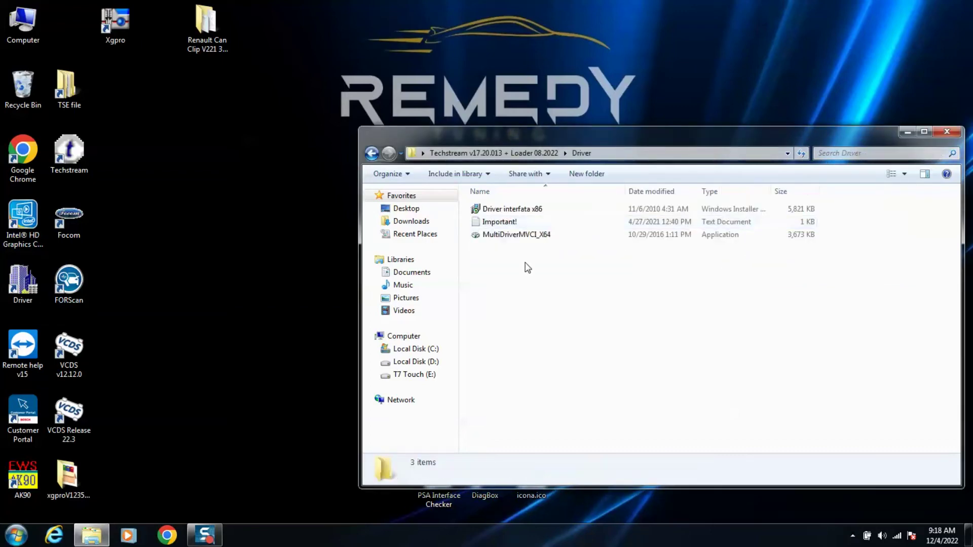
{"action": "double_click", "coordinate": [551, 210]}
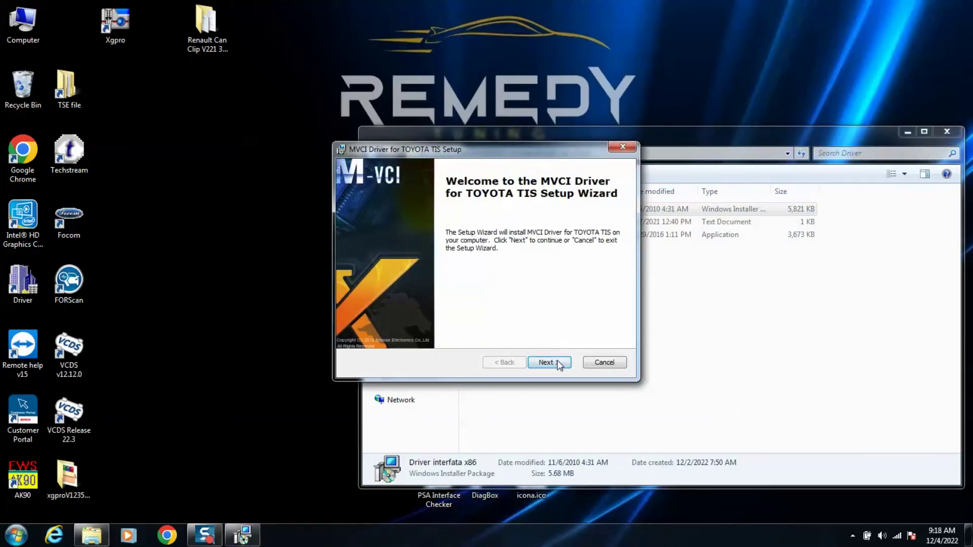
{"action": "left_click", "coordinate": [549, 362]}
{"action": "left_click", "coordinate": [557, 362]}
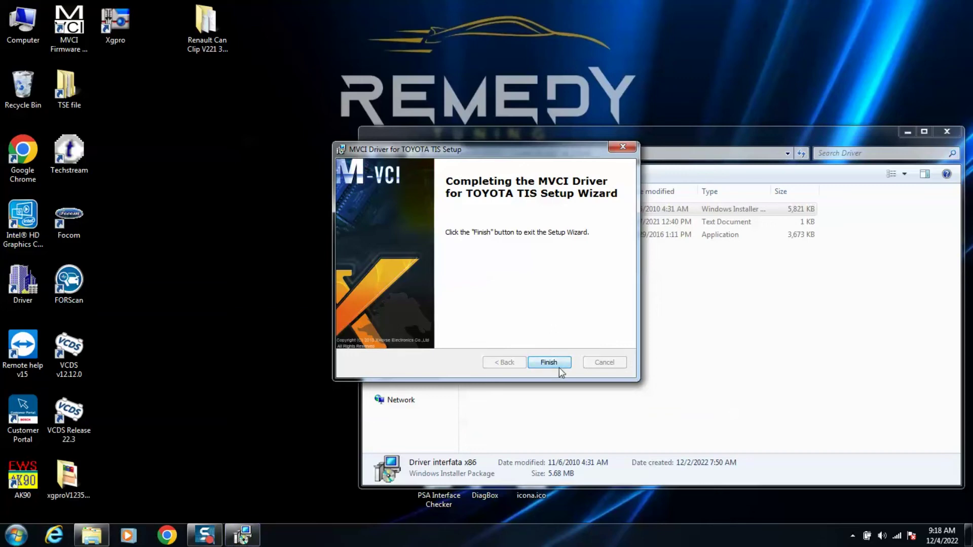
{"action": "left_click", "coordinate": [549, 362]}
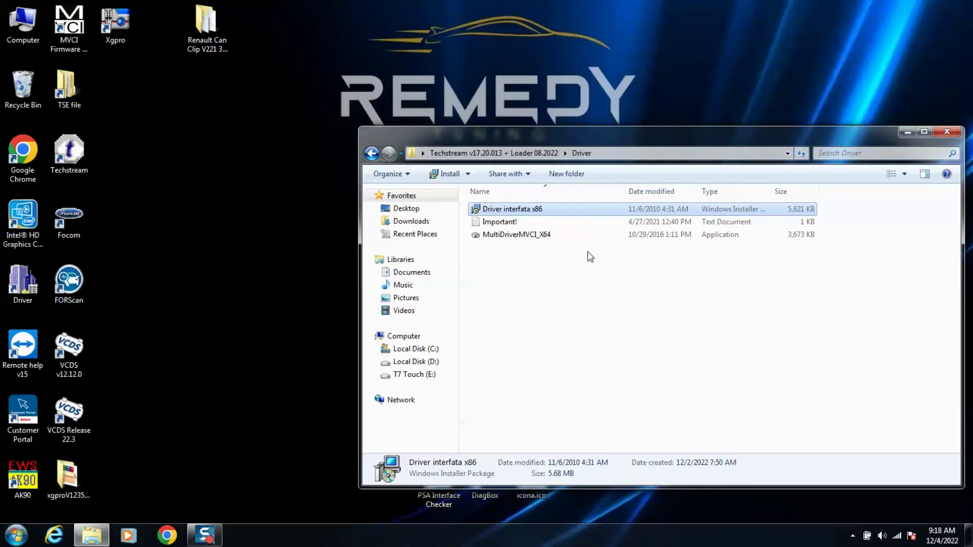
Open the Setari WIndows 10 folder in the installation package and run DefenderControl to turn off Windows Defender
{"action": "left_click", "coordinate": [372, 154]}
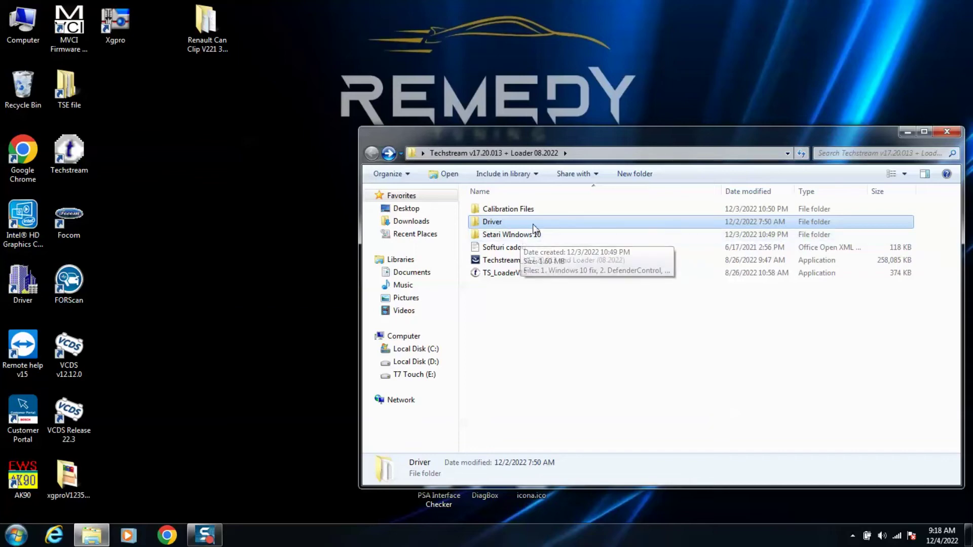
{"action": "double_click", "coordinate": [568, 234]}
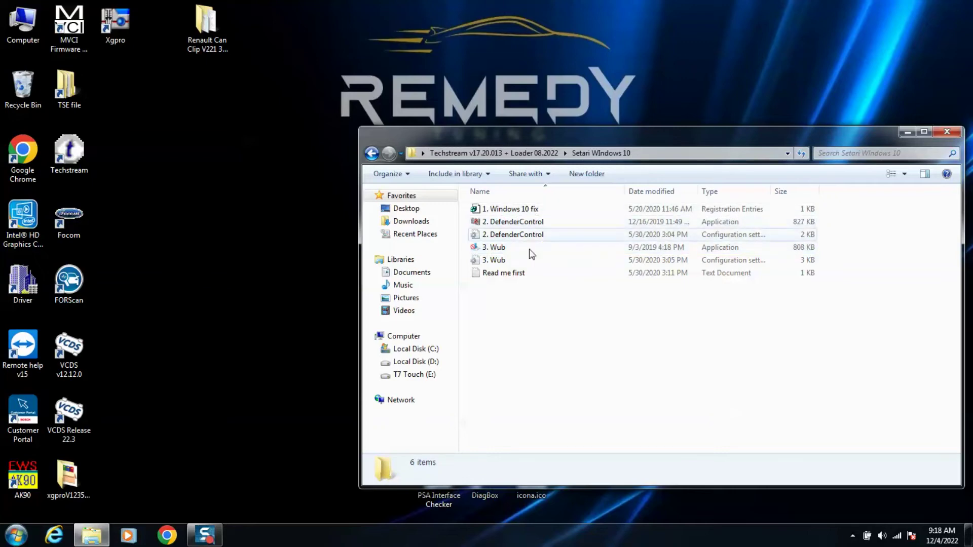
{"action": "double_click", "coordinate": [534, 225]}
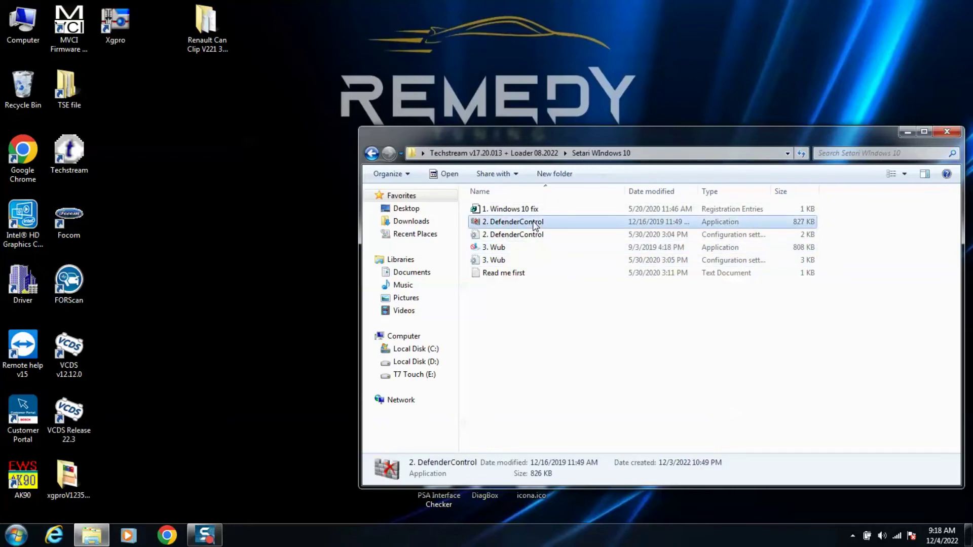
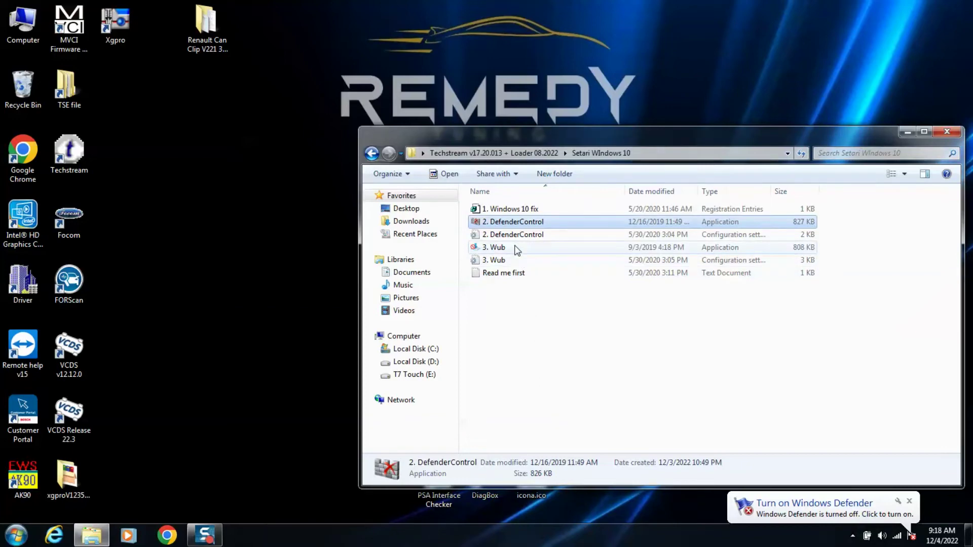
Disable Windows updates with the Wub application from the same folder and close Windows Update Blocker
{"action": "double_click", "coordinate": [516, 250]}
{"action": "left_click", "coordinate": [451, 279]}
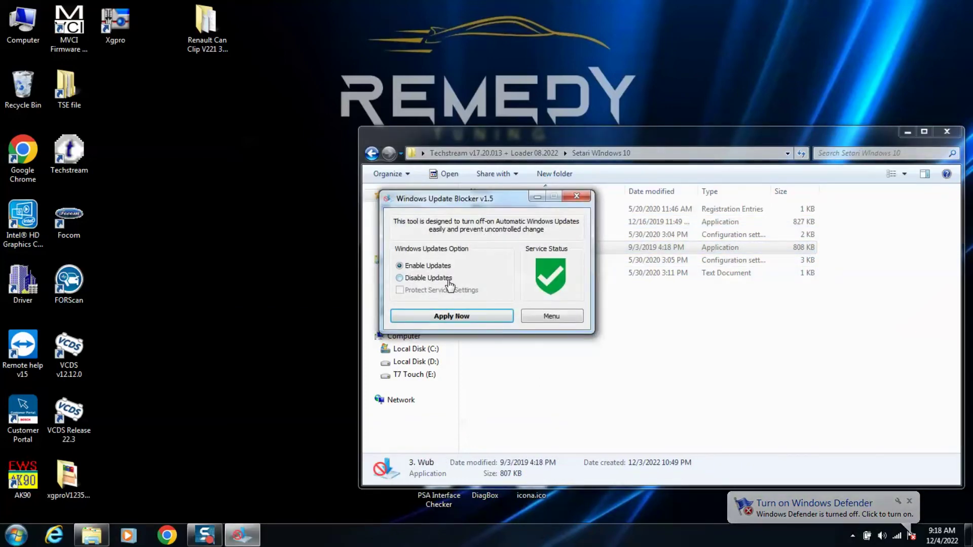
{"action": "left_click", "coordinate": [482, 317]}
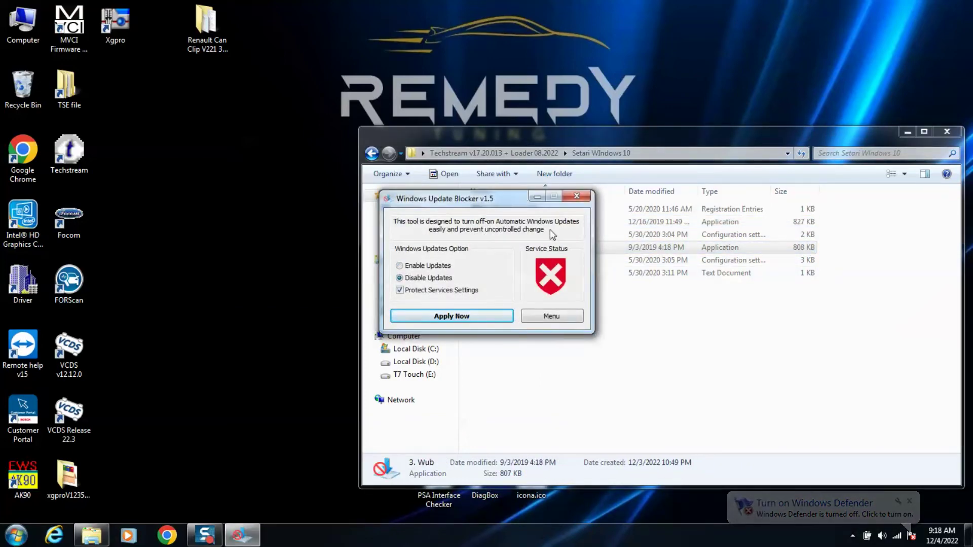
{"action": "left_click", "coordinate": [576, 196]}
Look through the package's Calibration Files folder, including the calibration information and both Toyota - Lexus North America folders, and close the window
{"action": "left_click", "coordinate": [374, 157]}
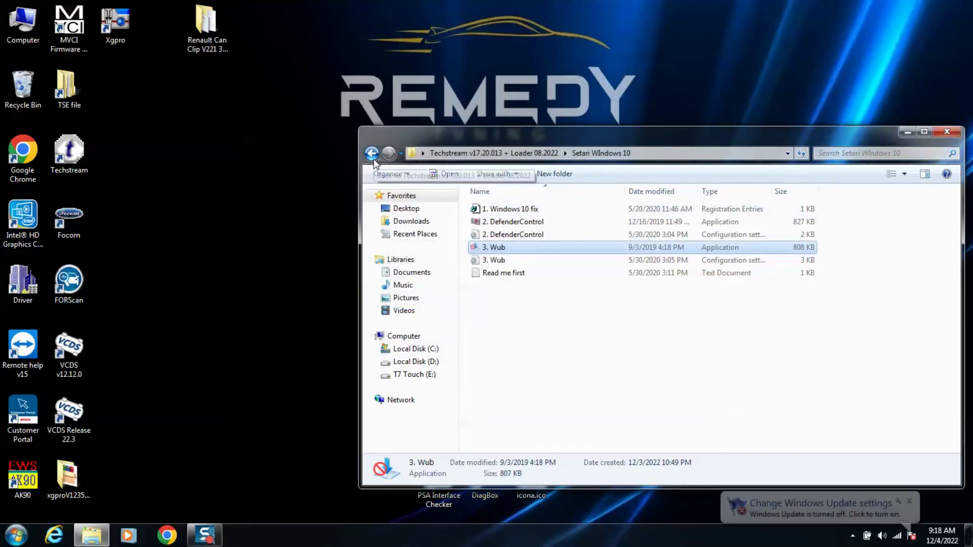
{"action": "left_click", "coordinate": [572, 346]}
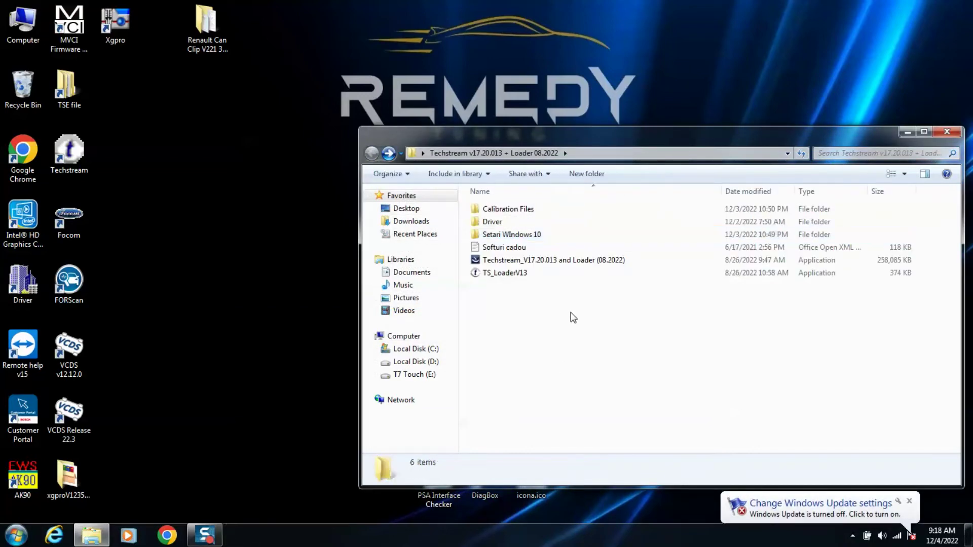
{"action": "double_click", "coordinate": [528, 210]}
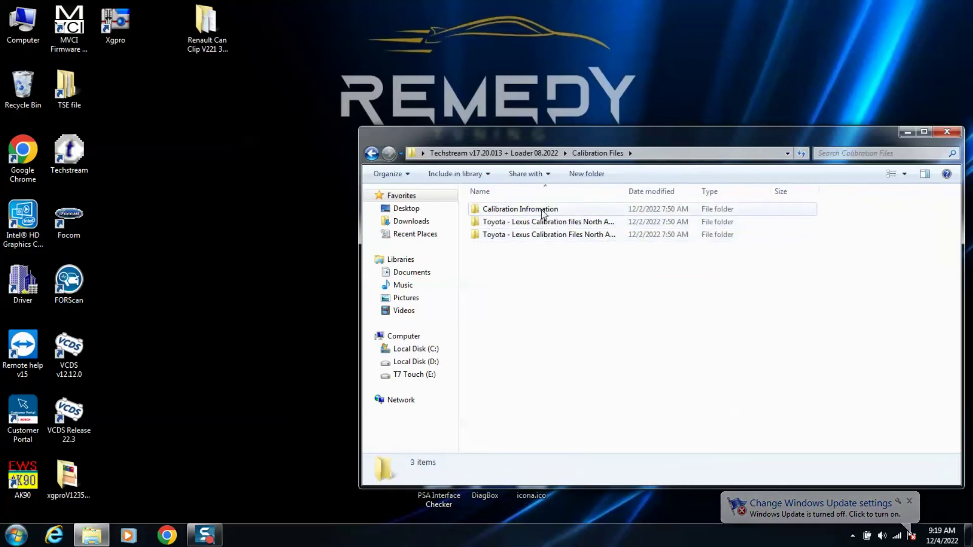
{"action": "double_click", "coordinate": [543, 211]}
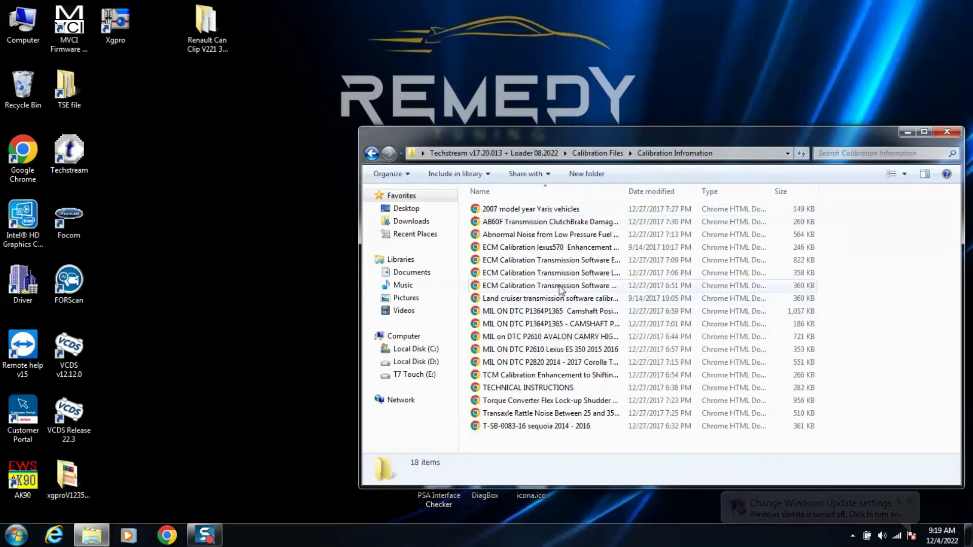
{"action": "left_click", "coordinate": [371, 153]}
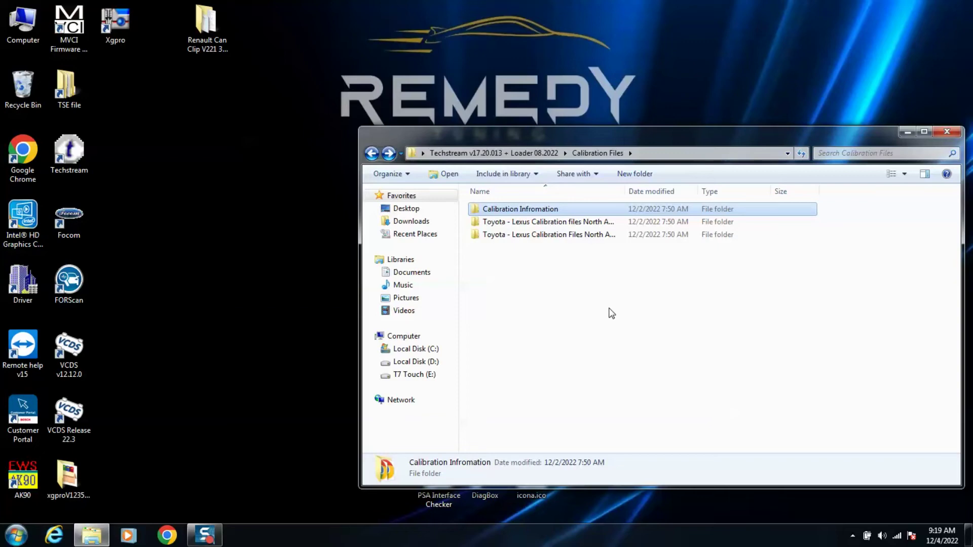
{"action": "double_click", "coordinate": [558, 210]}
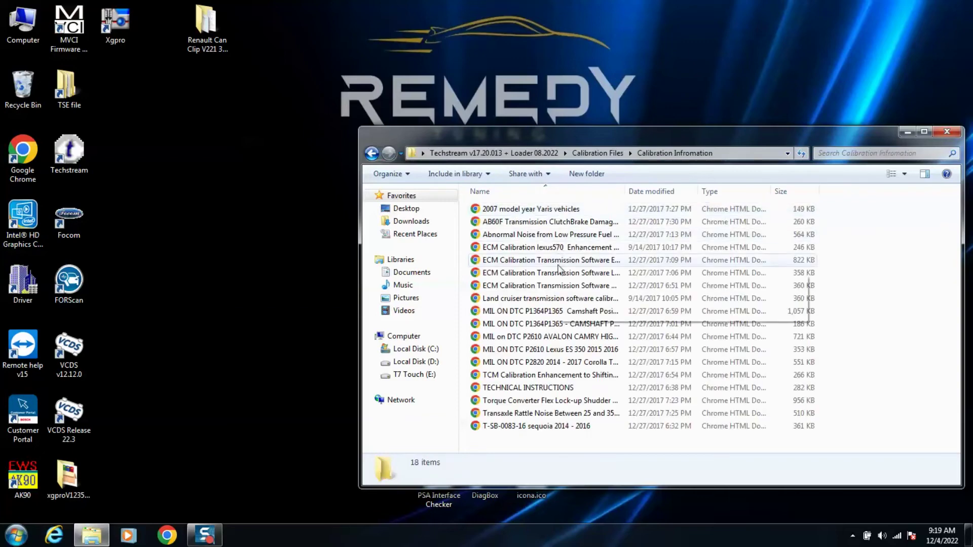
{"action": "key", "text": "BackSpace"}
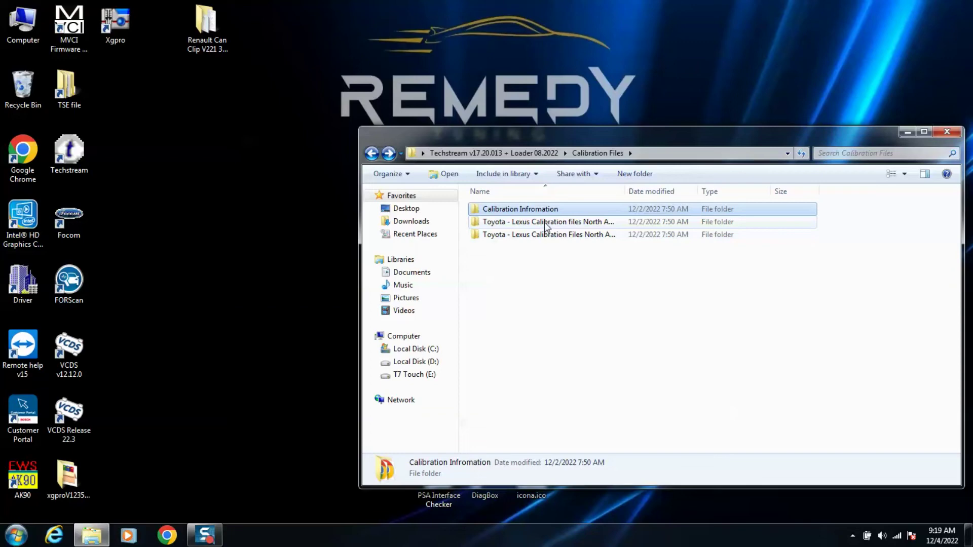
{"action": "double_click", "coordinate": [544, 223]}
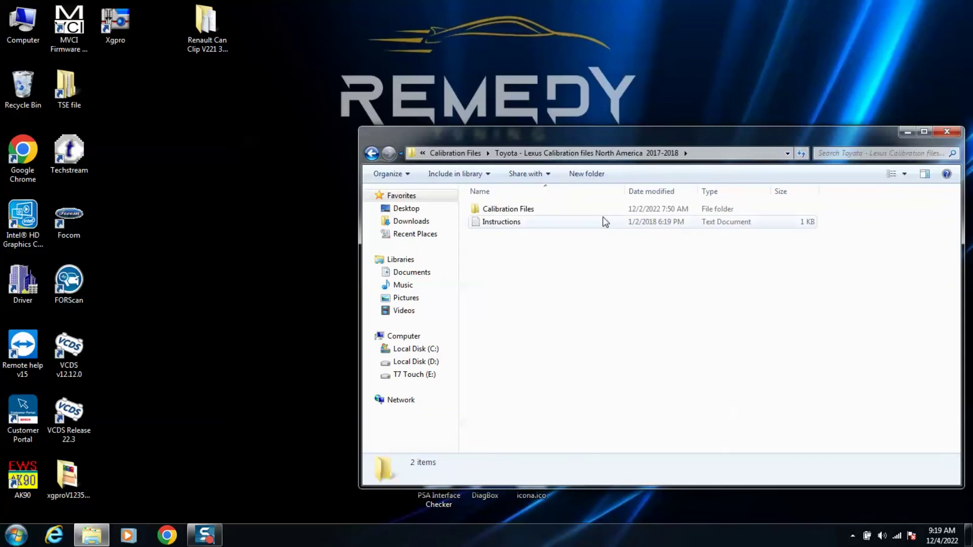
{"action": "key", "text": "BackSpace"}
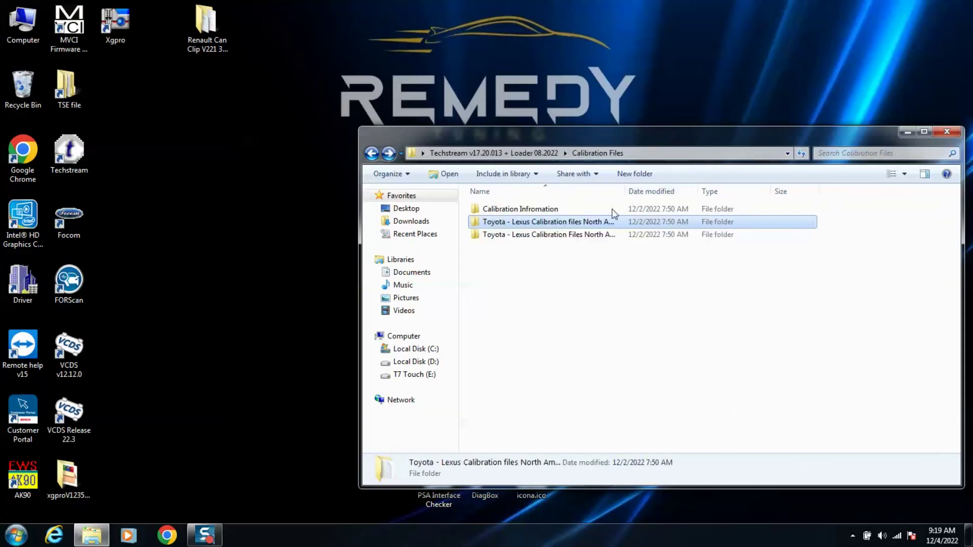
{"action": "double_click", "coordinate": [552, 223]}
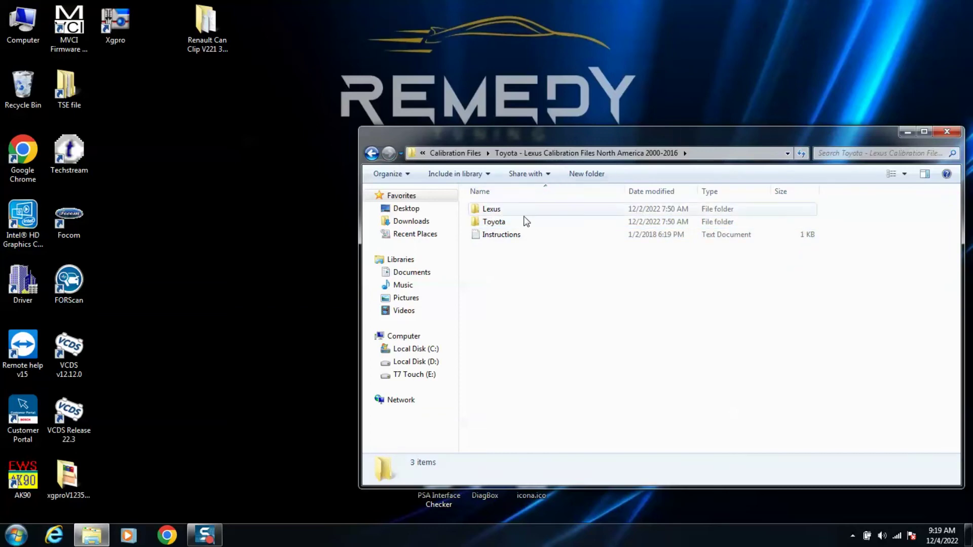
{"action": "key", "text": "BackSpace"}
{"action": "key", "text": "BackSpace"}
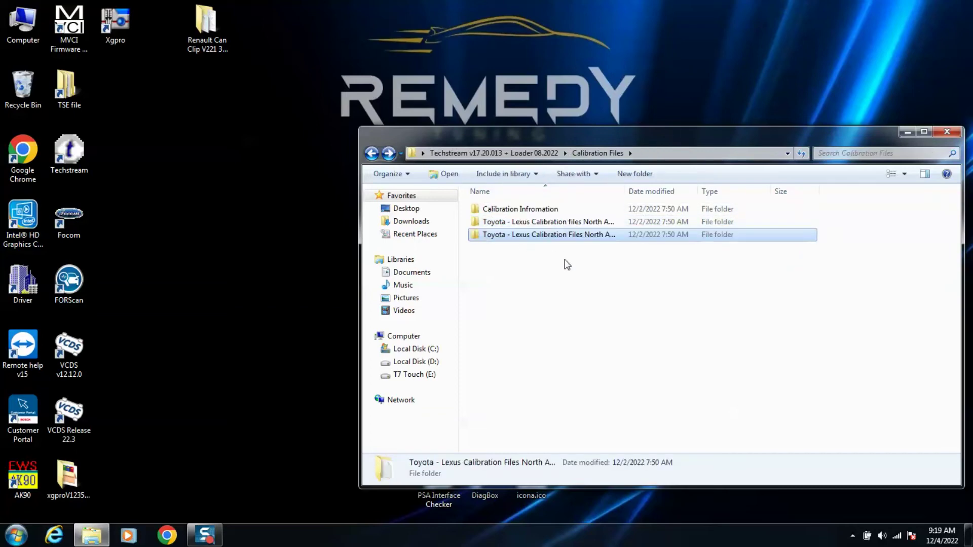
{"action": "left_click", "coordinate": [573, 304]}
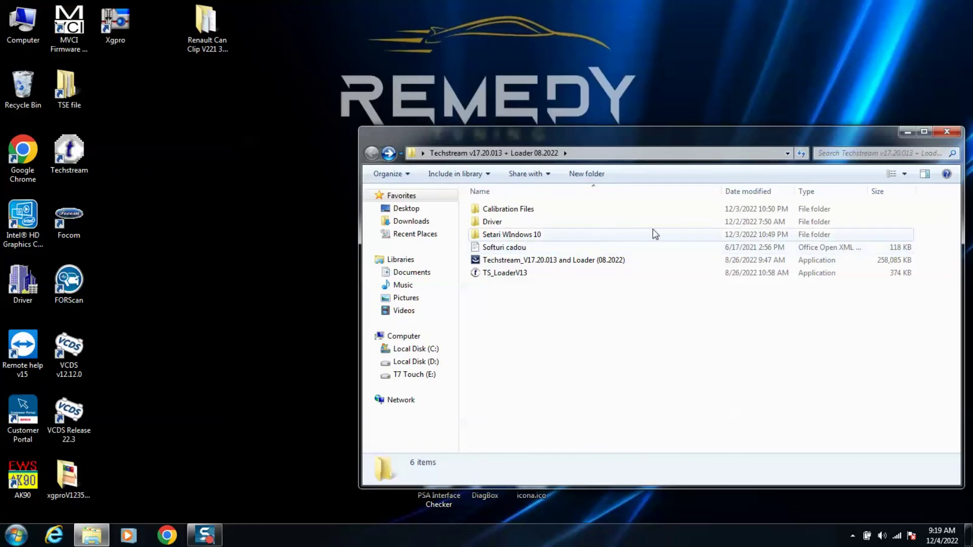
{"action": "left_click", "coordinate": [946, 132]}
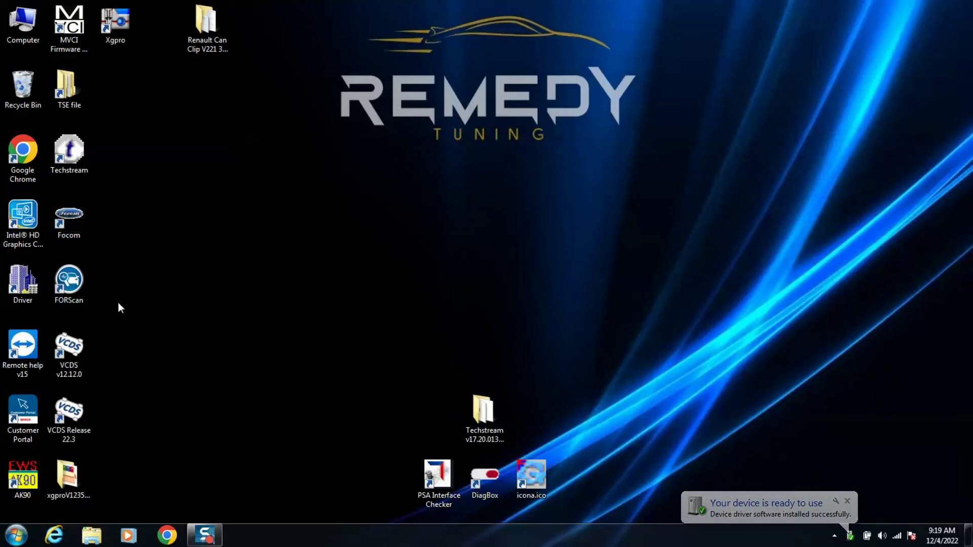
Move the MVCI Firmware Update Tool shortcut to an empty desktop area and use the tool to check the connected interface's device information
{"action": "left_click_drag", "start_coordinate": [83, 47], "coordinate": [274, 340]}
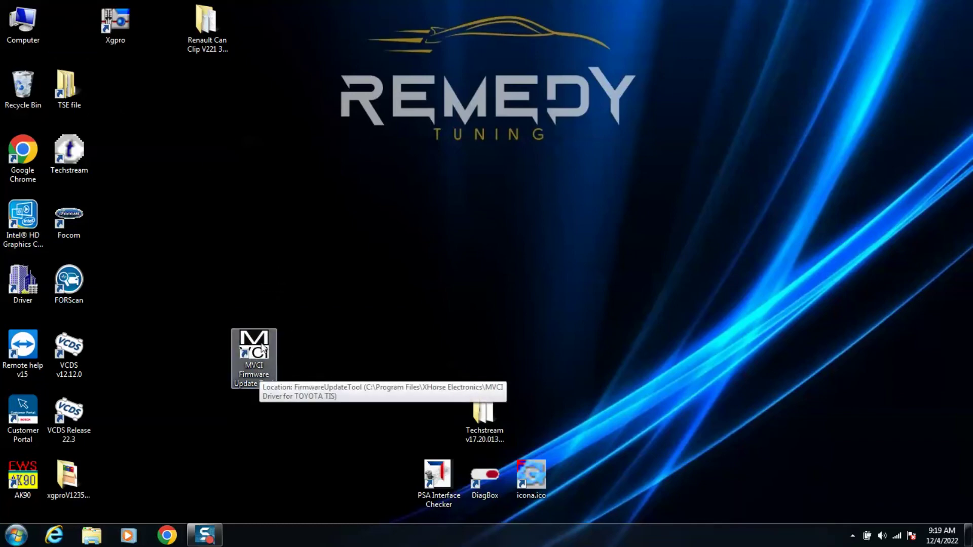
{"action": "double_click", "coordinate": [261, 349]}
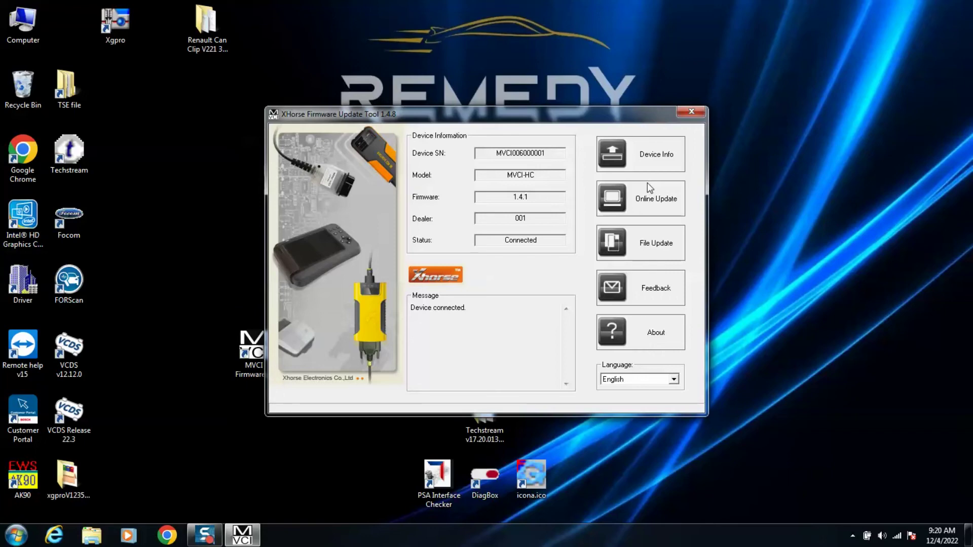
{"action": "left_click_drag", "start_coordinate": [522, 203], "coordinate": [514, 205]}
{"action": "left_click", "coordinate": [541, 195]}
{"action": "left_click_drag", "start_coordinate": [640, 120], "coordinate": [641, 158]}
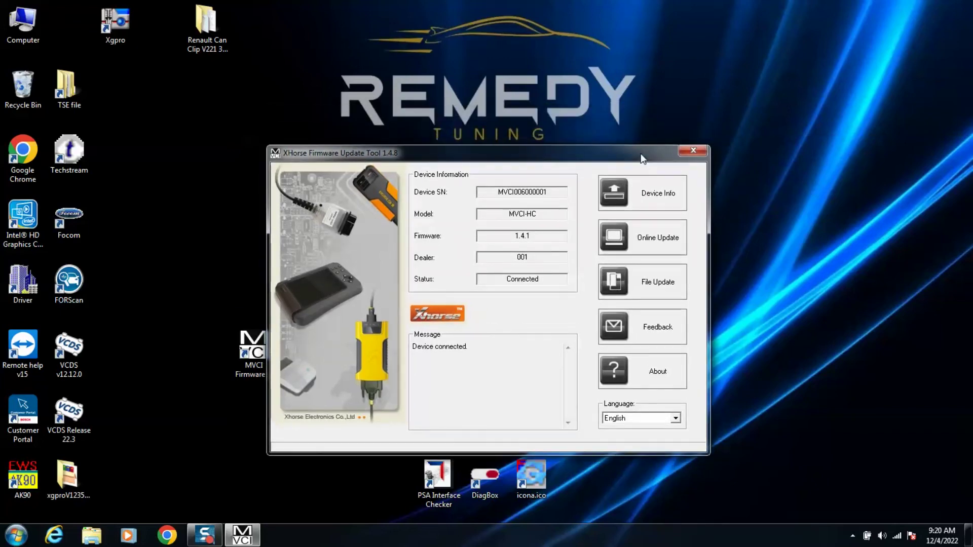
{"action": "left_click", "coordinate": [694, 150]}
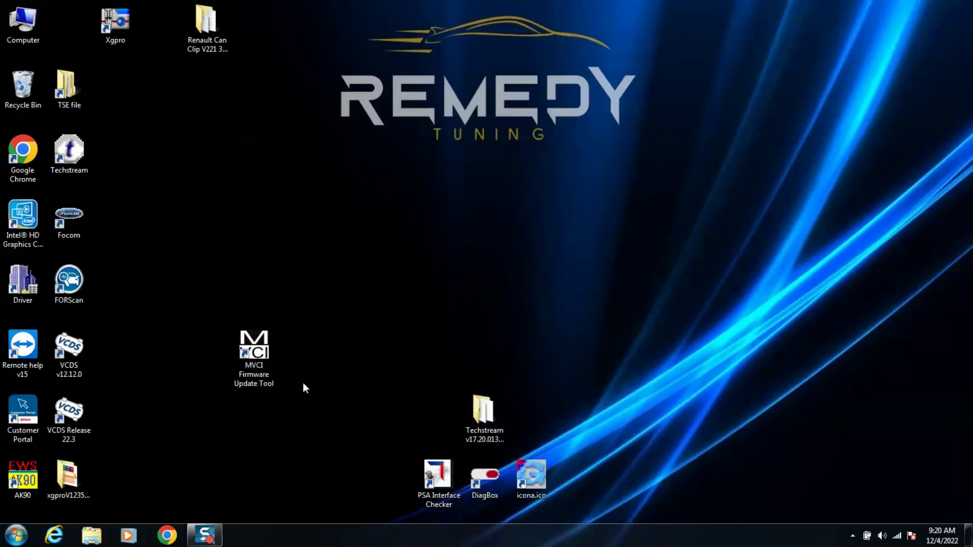
Place the Techstream shortcut beside the MVCI Firmware Update Tool shortcut on the desktop and start Techstream from it
{"action": "left_click_drag", "start_coordinate": [73, 169], "coordinate": [304, 349]}
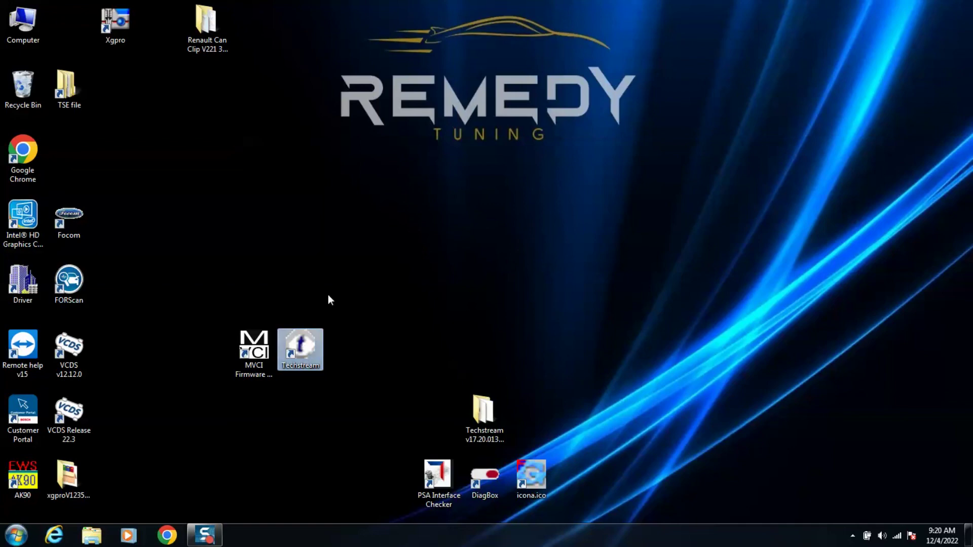
{"action": "double_click", "coordinate": [314, 349]}
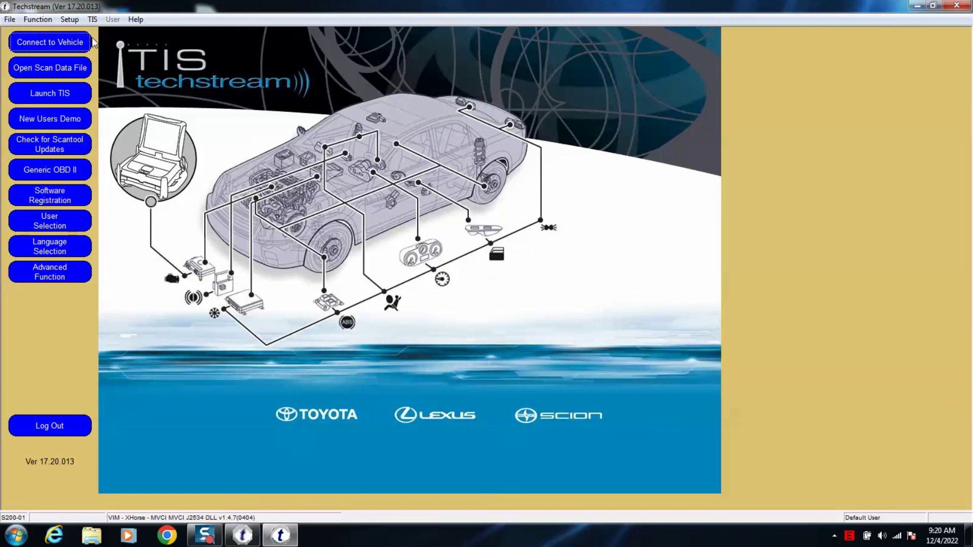
Confirm XHorse - MVCI as the interface in Techstream's VIM Select settings and close Techstream
{"action": "left_click", "coordinate": [70, 21]}
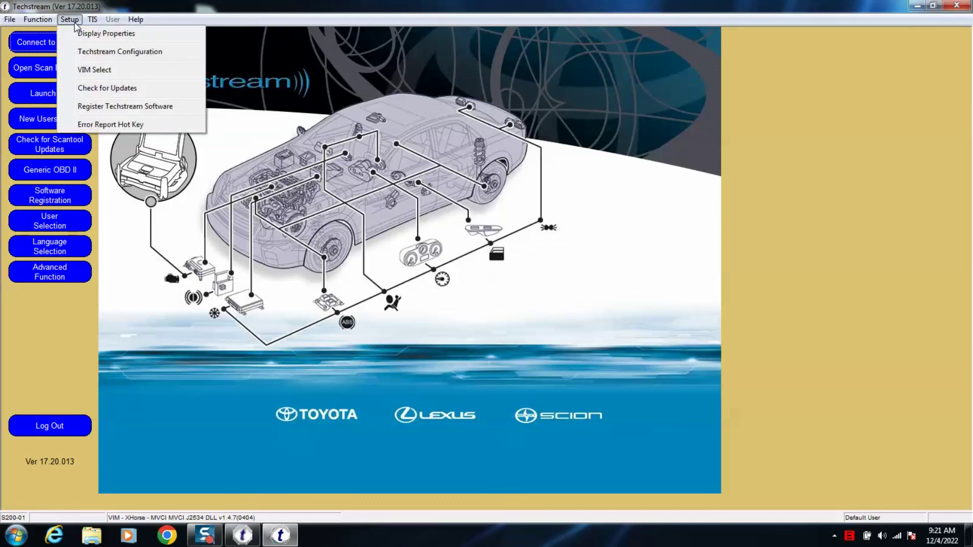
{"action": "left_click", "coordinate": [104, 70]}
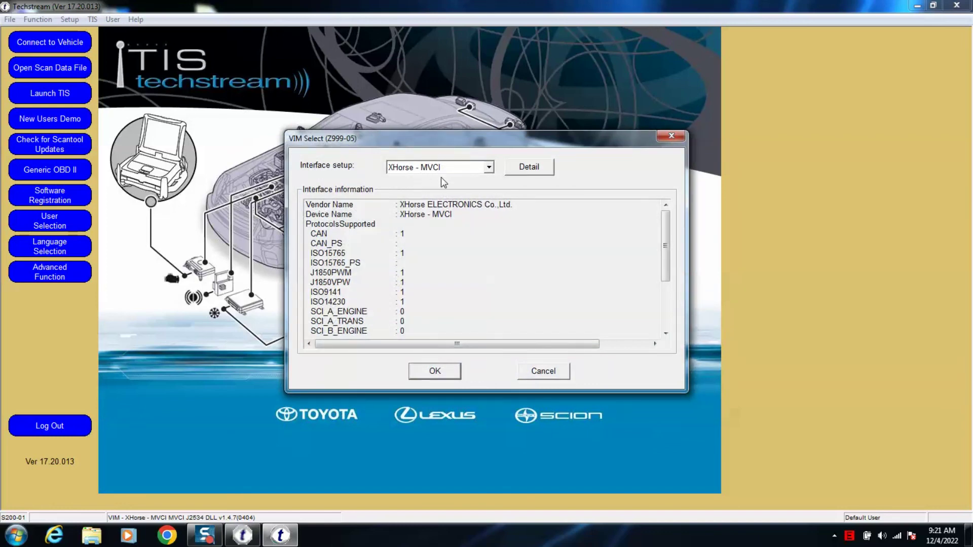
{"action": "left_click", "coordinate": [439, 372]}
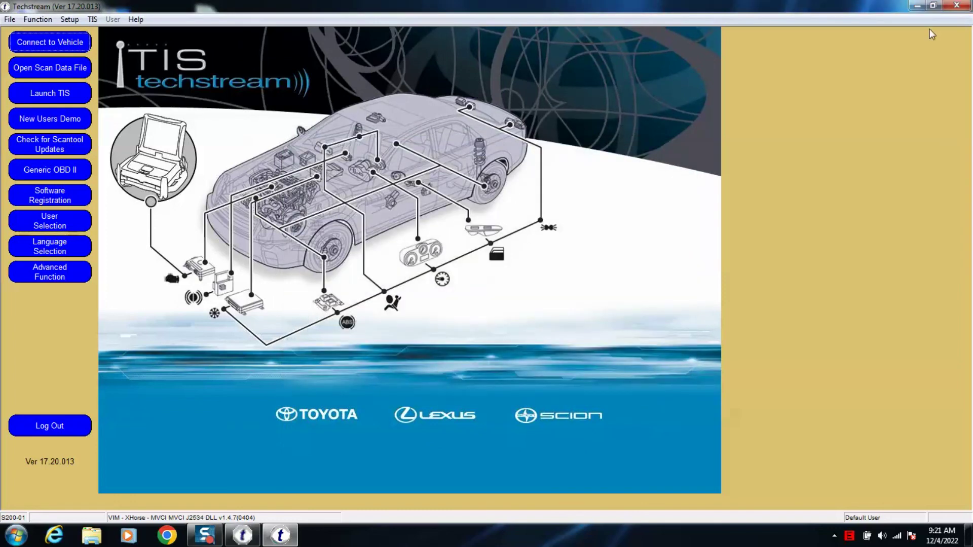
{"action": "left_click", "coordinate": [956, 6]}
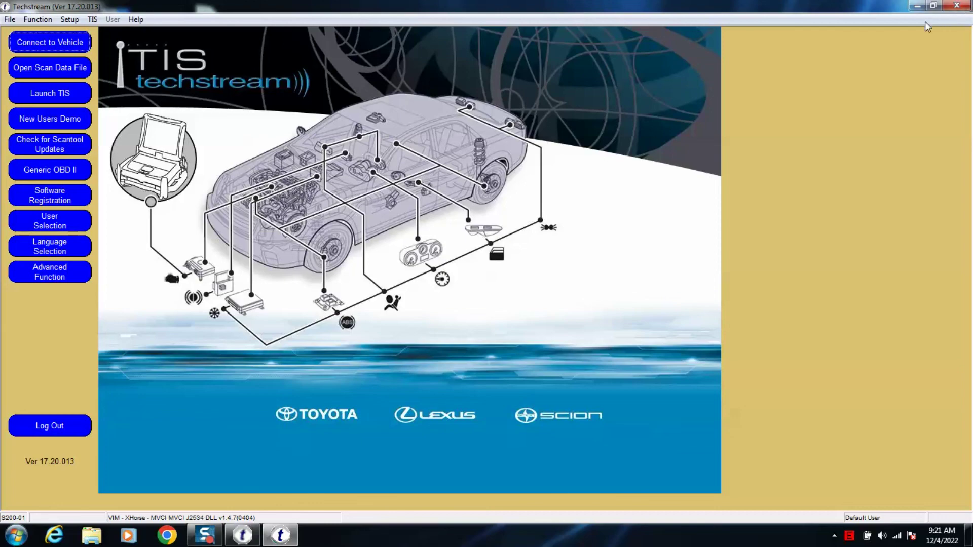